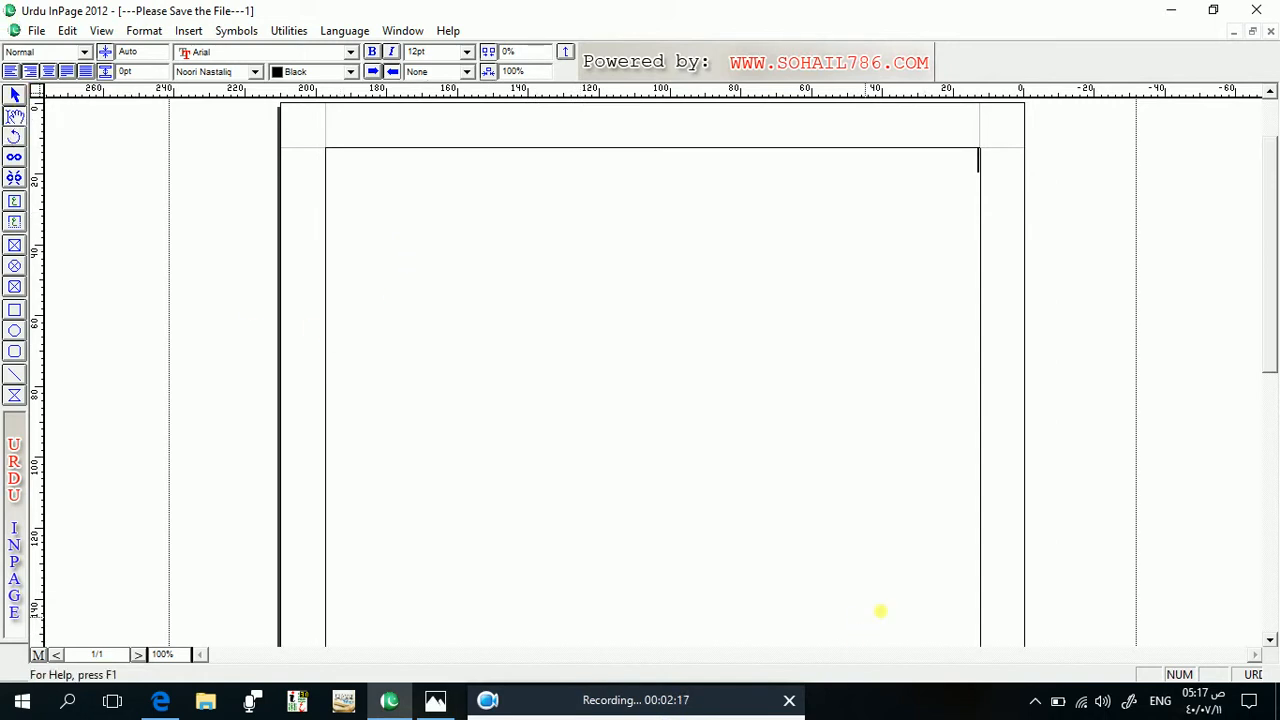
Draw a text box about 67 mm wide and 72.5 mm high near the page's upper-right margin.
left_click(15, 95)
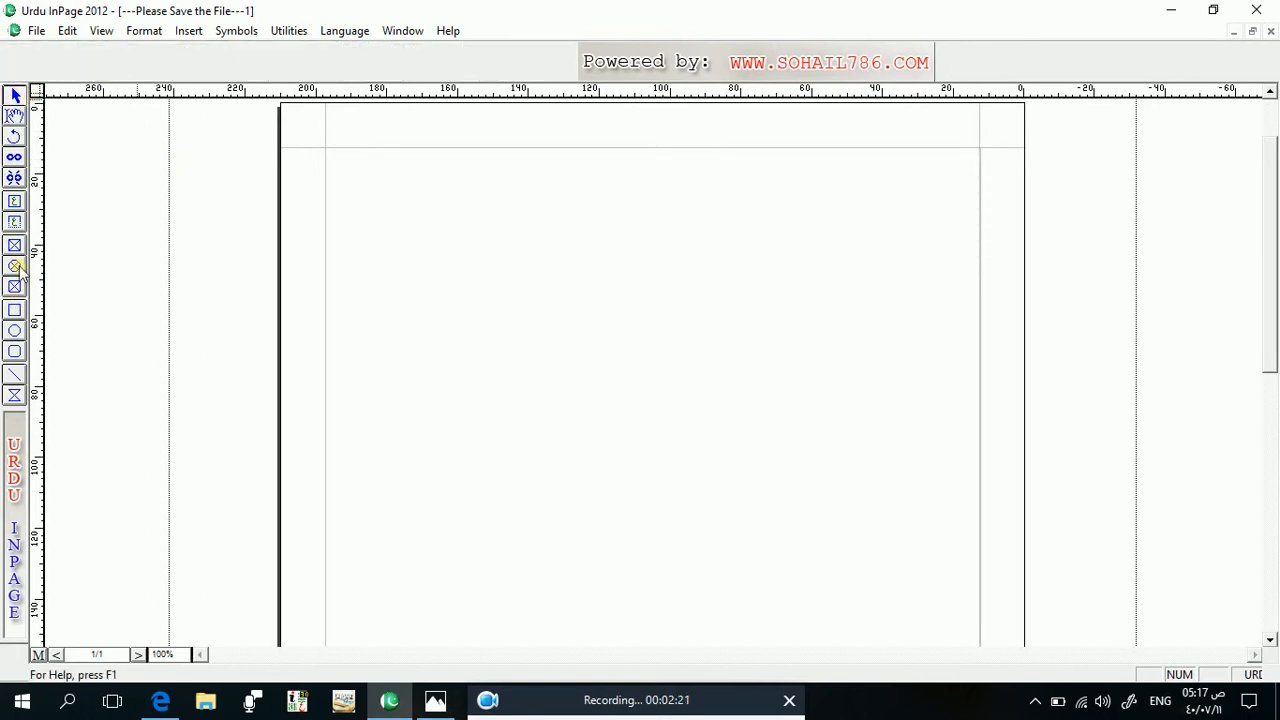
left_click(16, 203)
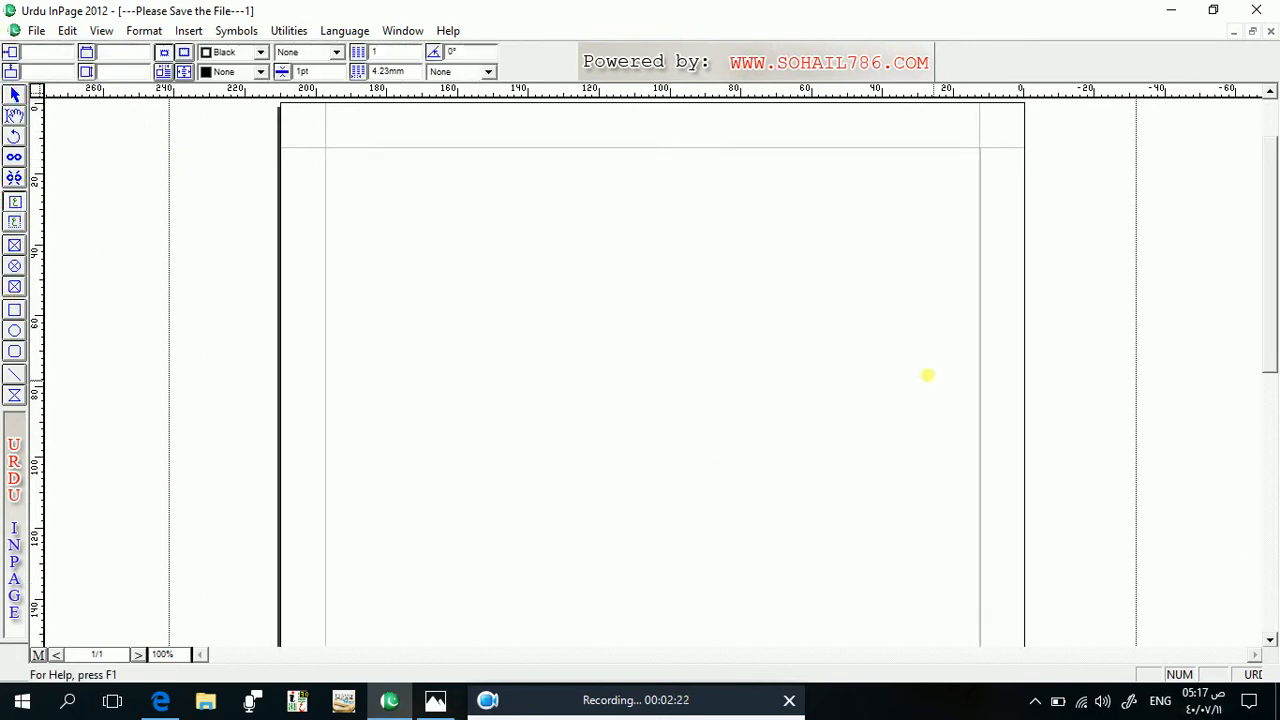
left_click_drag(724, 223, 962, 479)
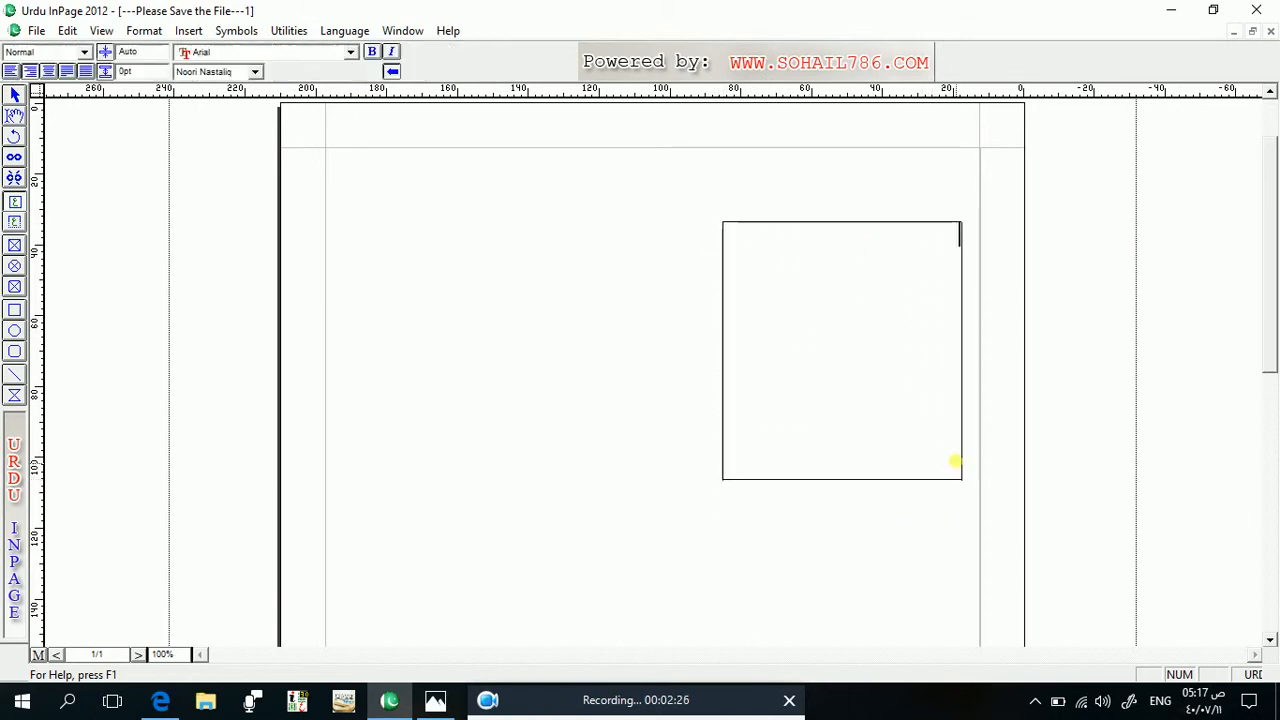
Copy the text box and place the duplicate to its left at the same height, at about 108.4 mm horizontally.
left_click(15, 95)
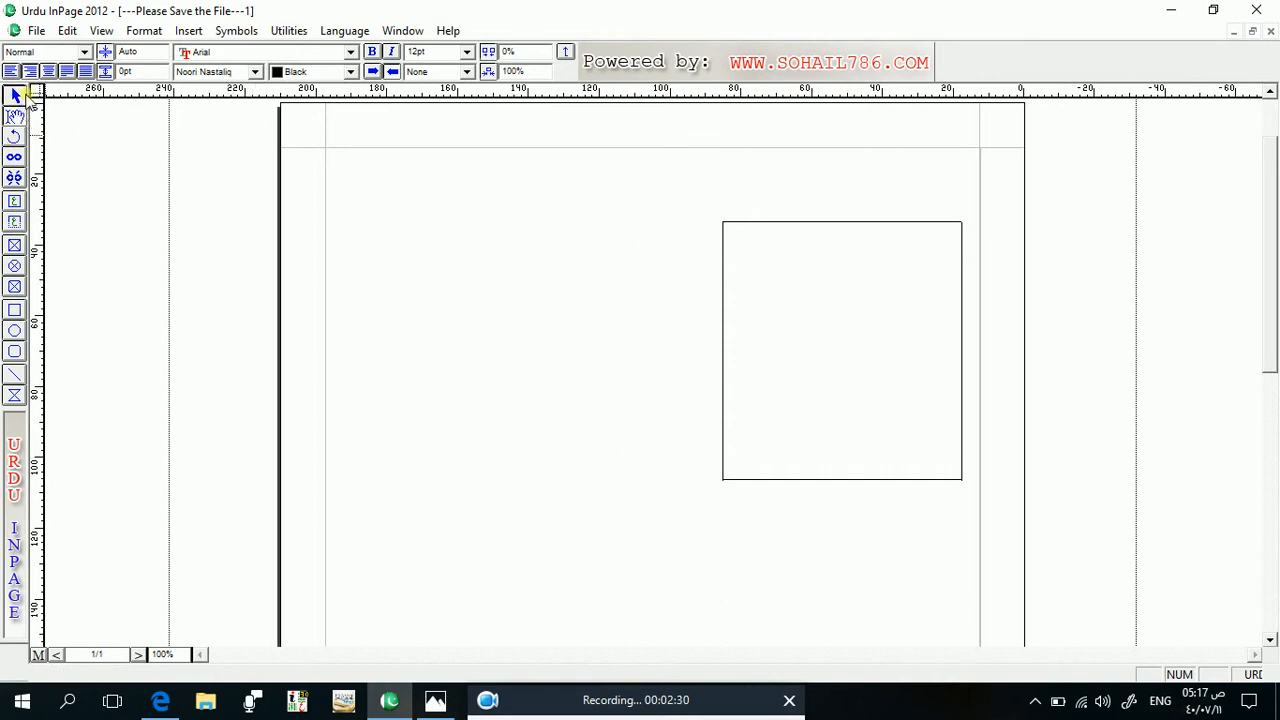
left_click(872, 325)
right_click(872, 318)
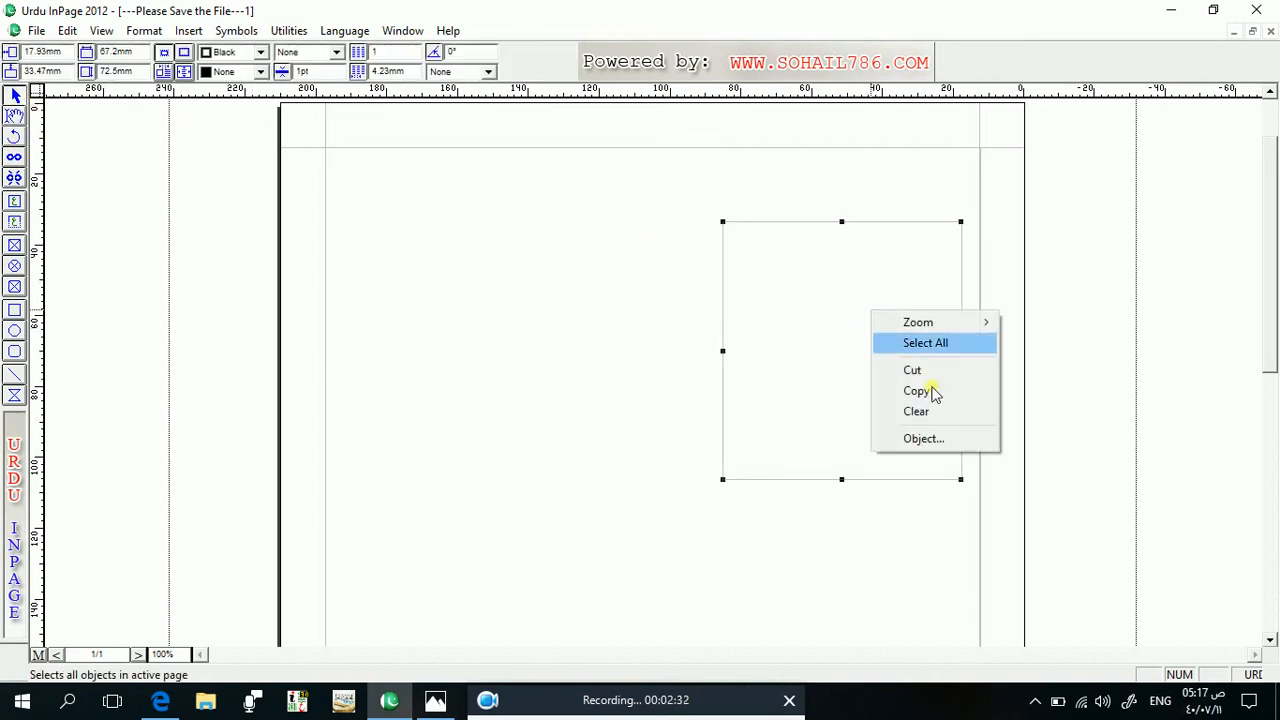
left_click(927, 391)
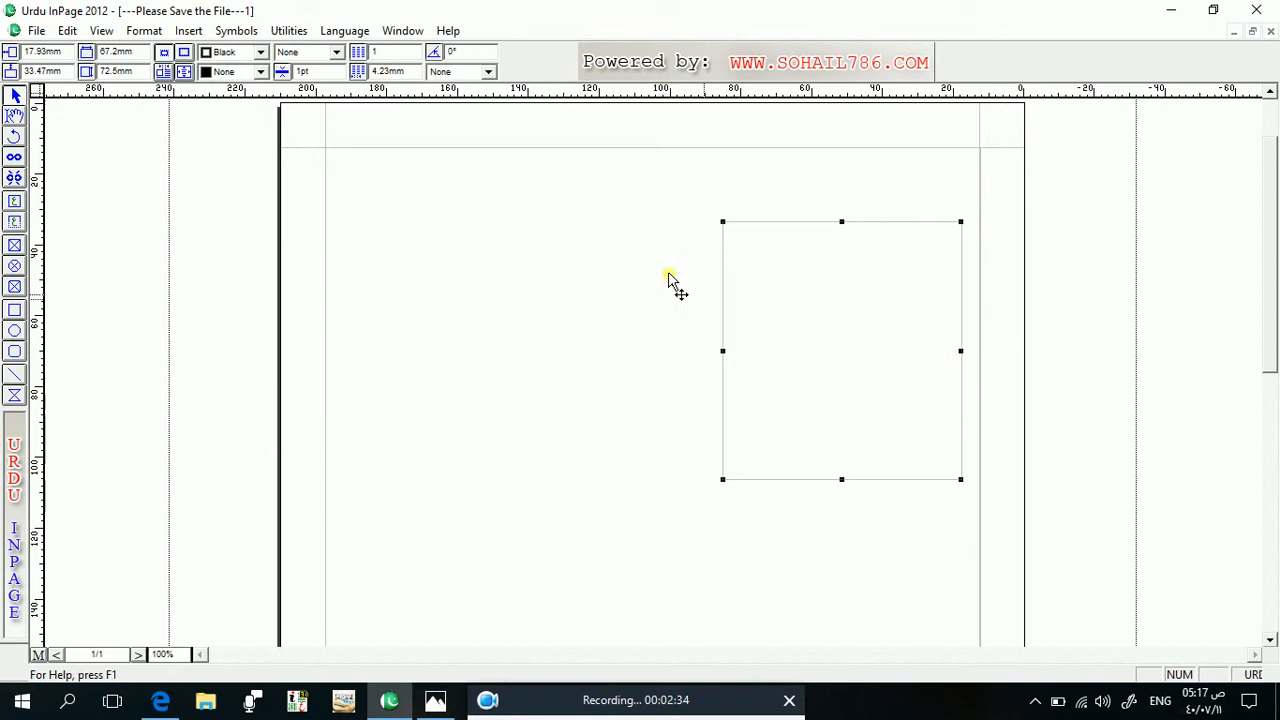
right_click(604, 220)
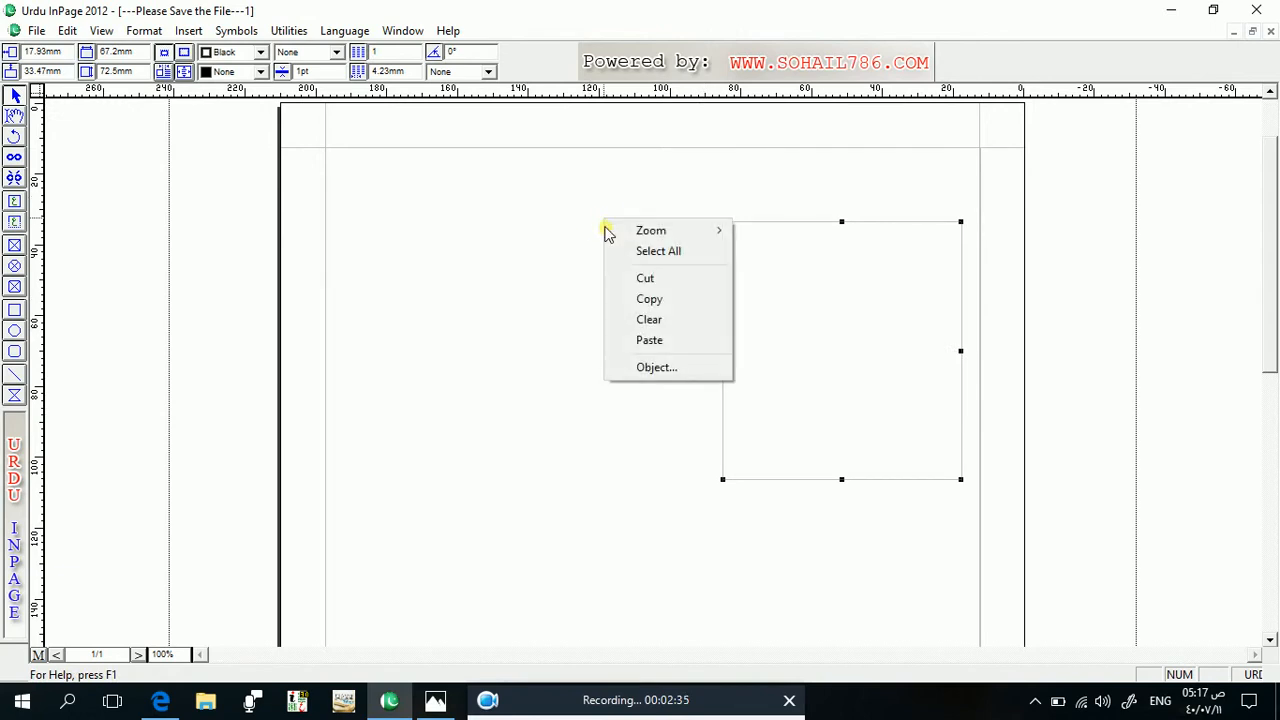
left_click(647, 341)
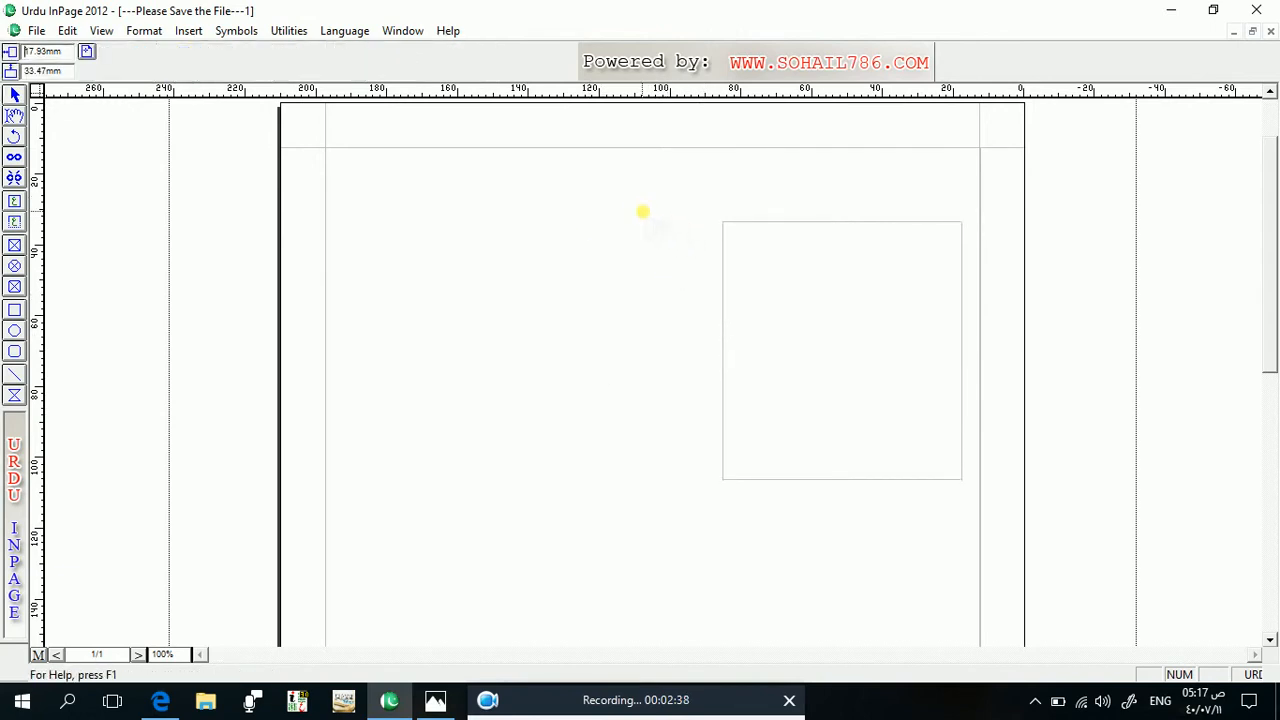
left_click(642, 226)
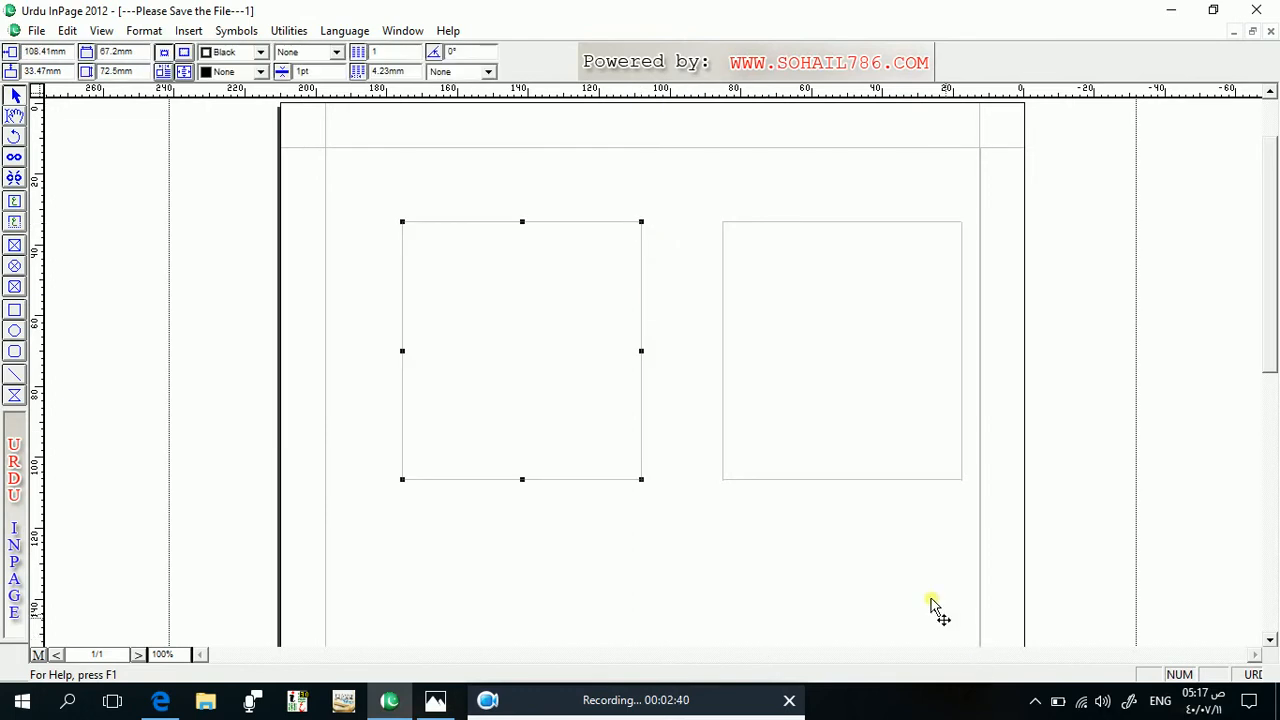
Paste another copy of the text box below the upper-right one, at about 16.6 mm horizontally and 116.6 mm vertically.
left_click(932, 560)
right_click(920, 523)
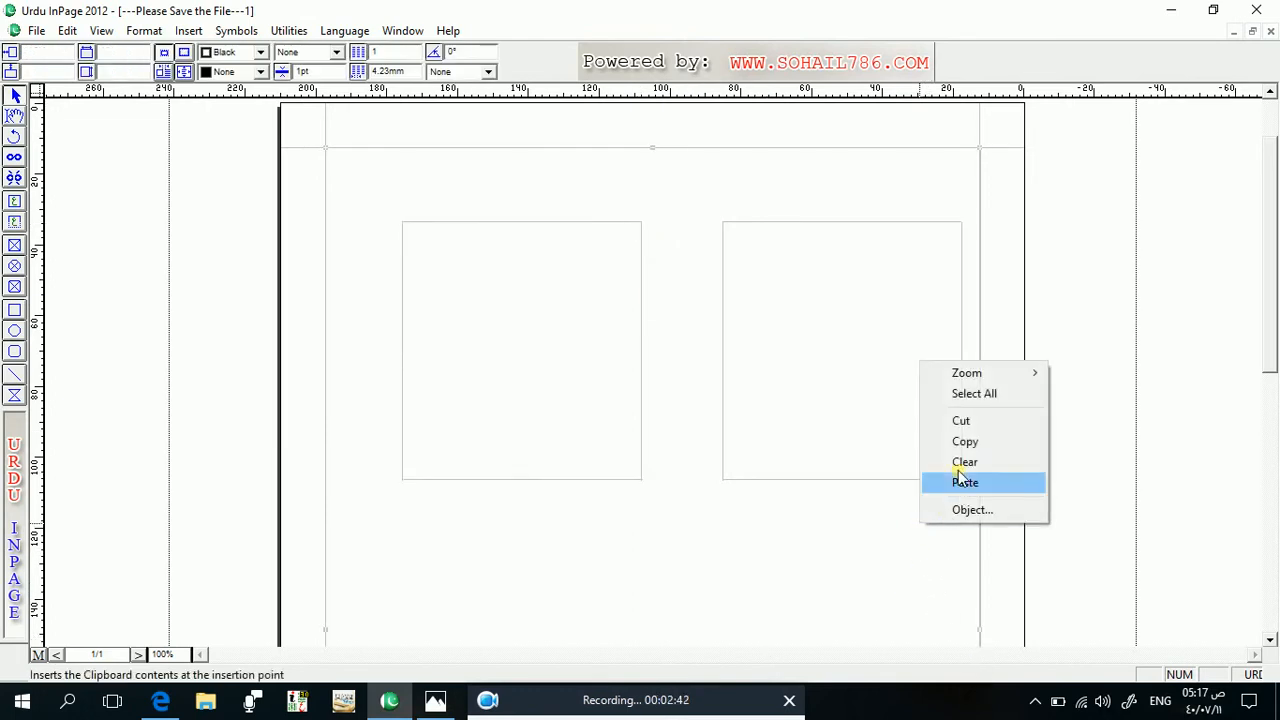
left_click(908, 551)
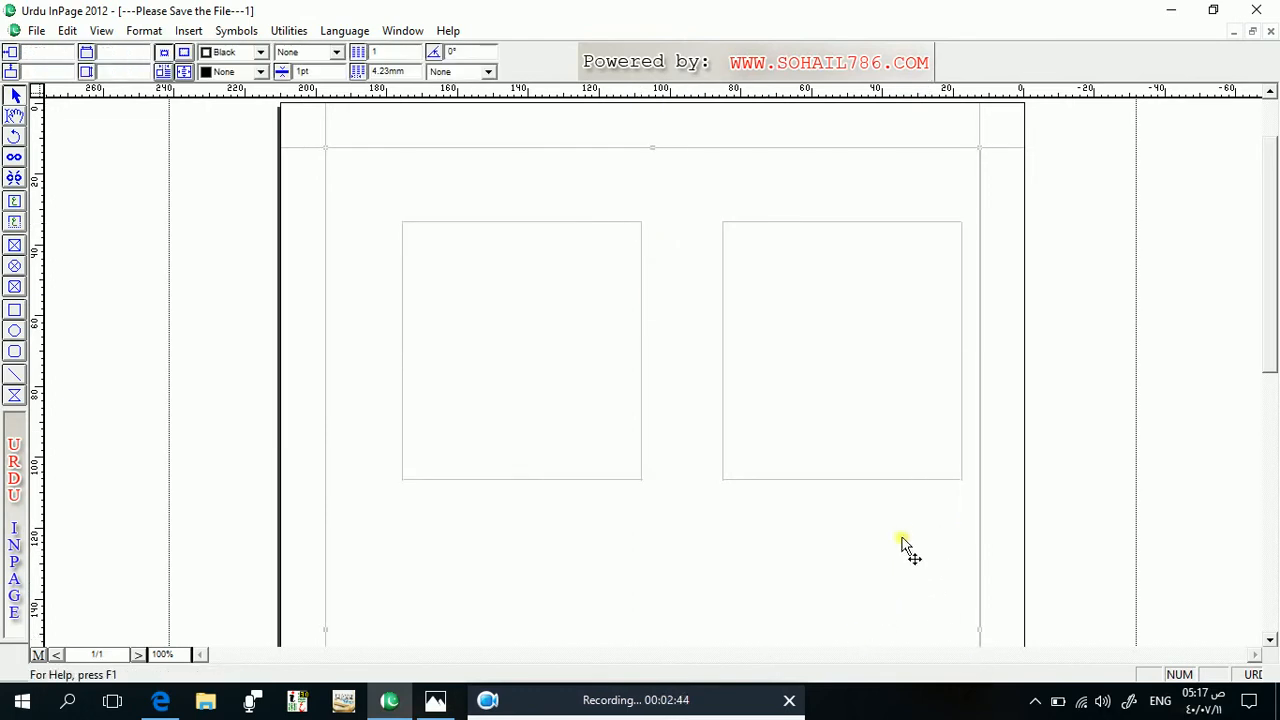
right_click(868, 535)
left_click(916, 493)
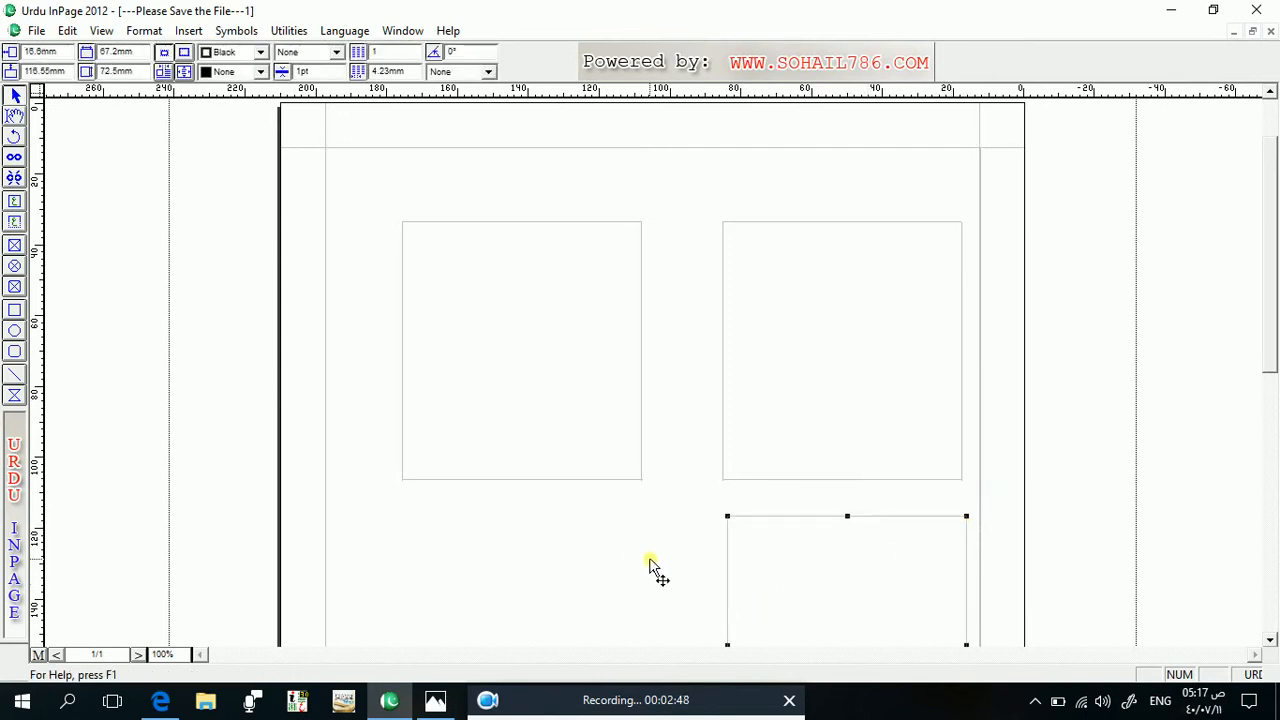
Paste a fourth copy of the text box below the upper-left one, at about 108.2 mm horizontally and 117.6 mm vertically.
left_click(586, 537)
right_click(580, 528)
left_click(623, 487)
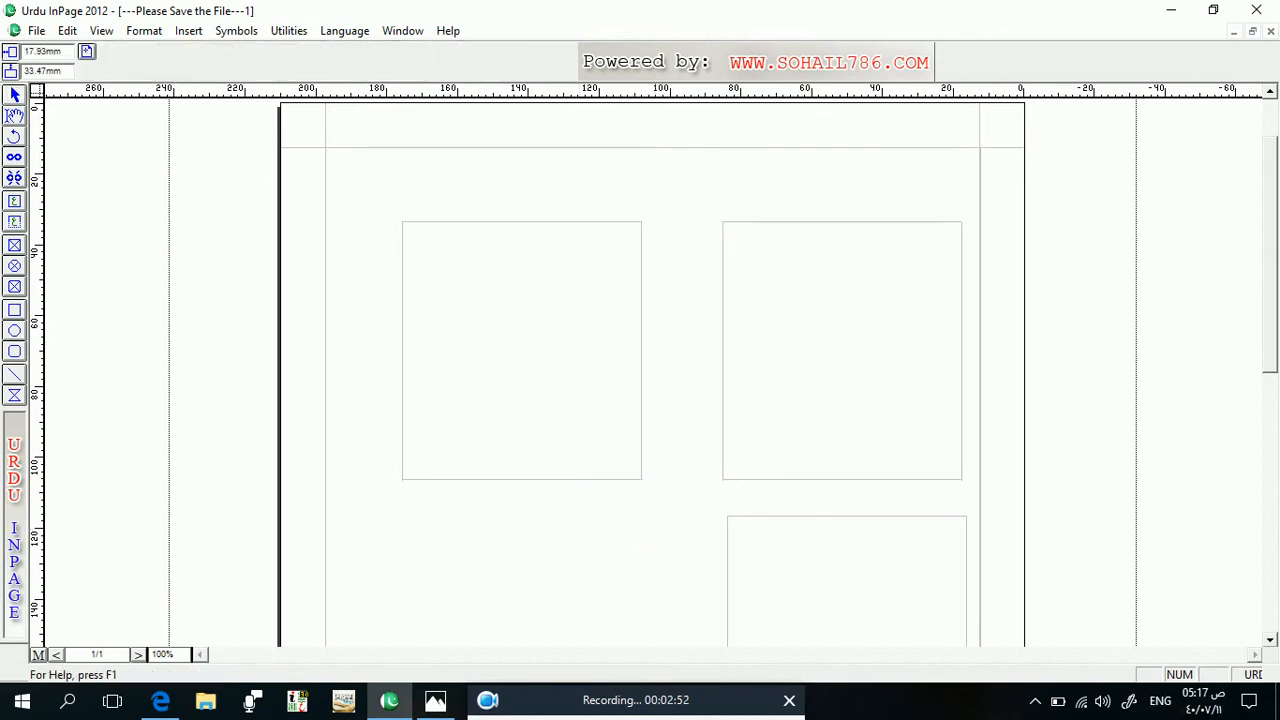
left_click_drag(591, 578, 585, 563)
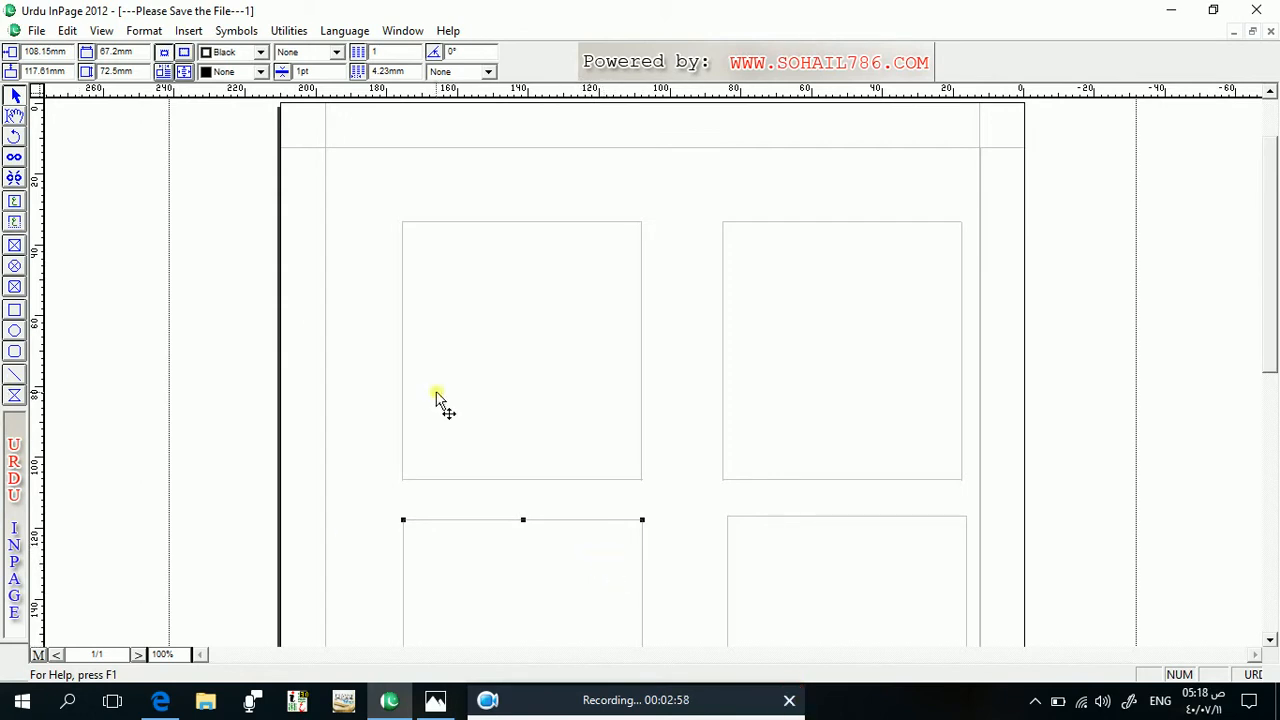
Enter the Urdu sentence "غازی کمپیوٹر کی طرف سے تمام دوستوں کو سلام" in the upper-right text box.
left_click(367, 174)
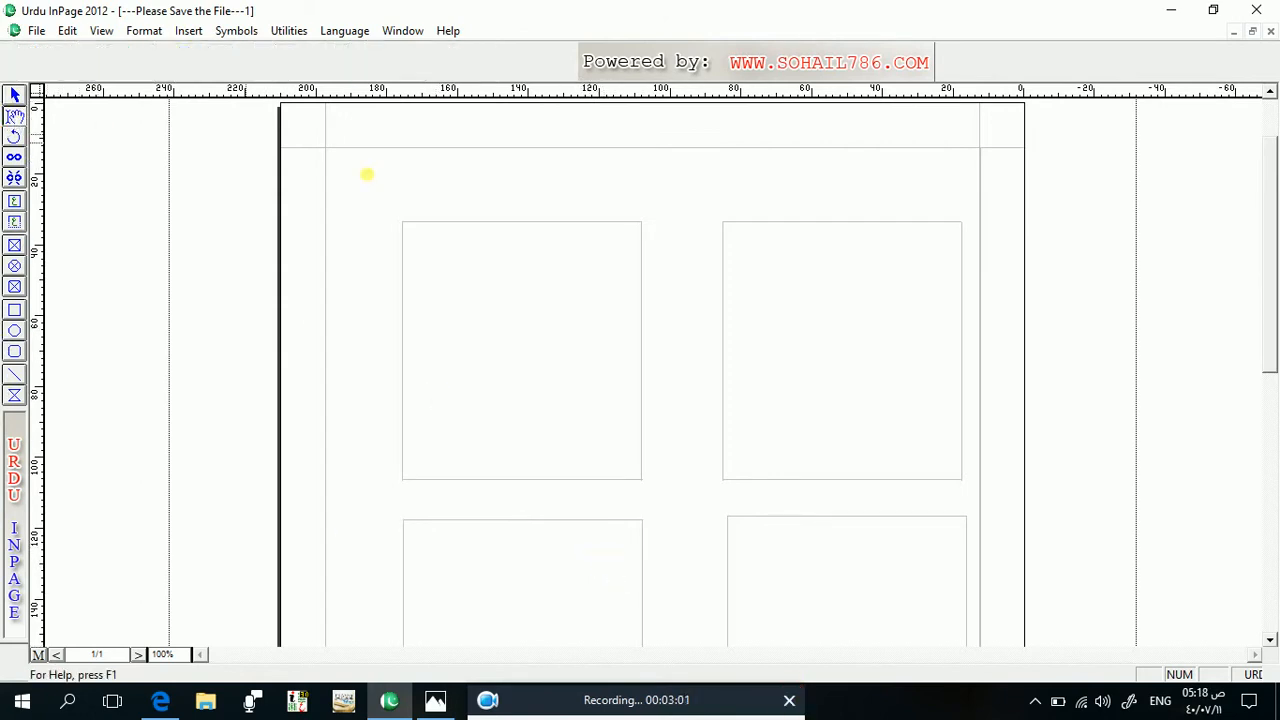
left_click(820, 326)
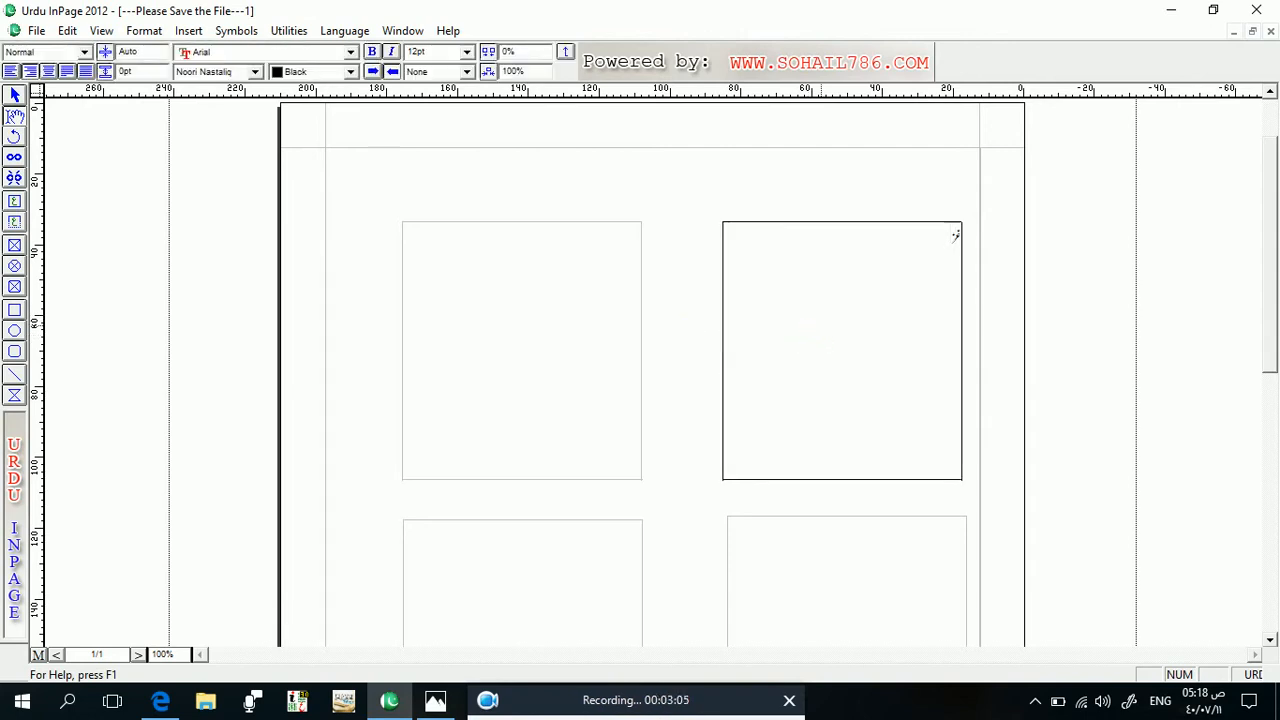
type("غازی کمپیوٹر کی طرف سے تمام دوستو")
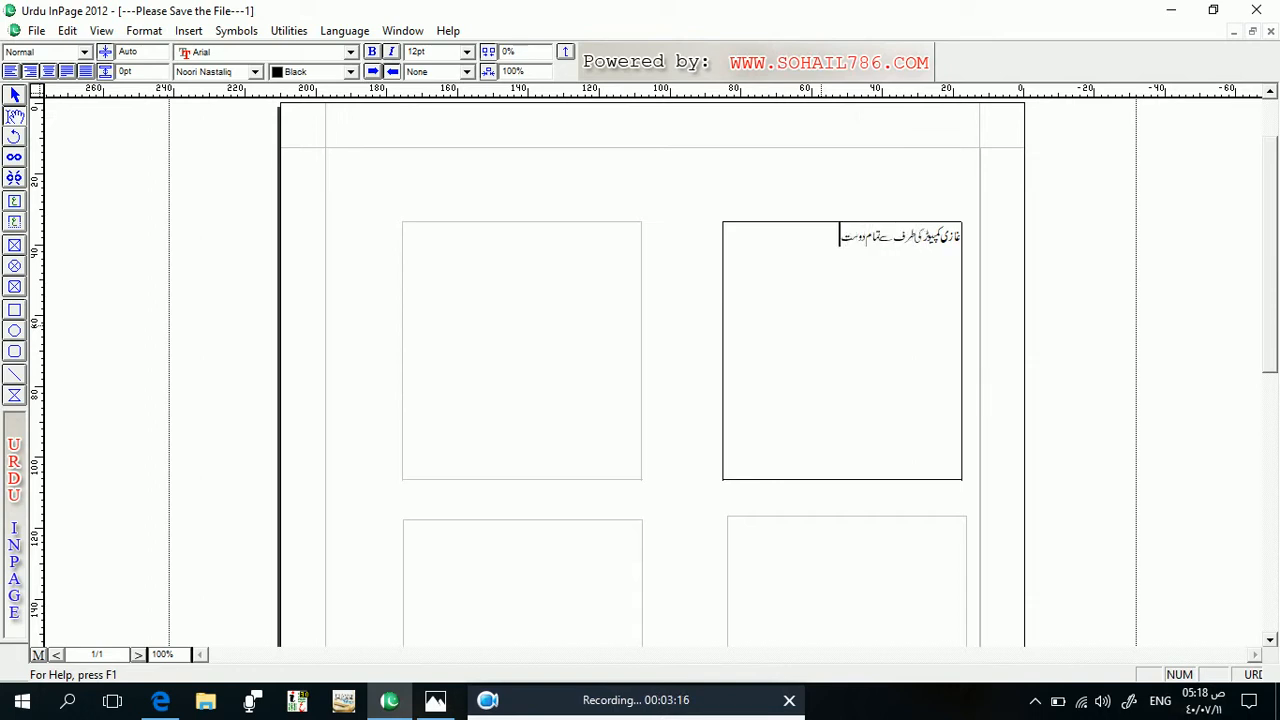
type("ں کو سلام")
Copy the Urdu sentence and paste it repeatedly after itself until the upper-right text box overflows.
left_click_drag(805, 240, 1000, 249)
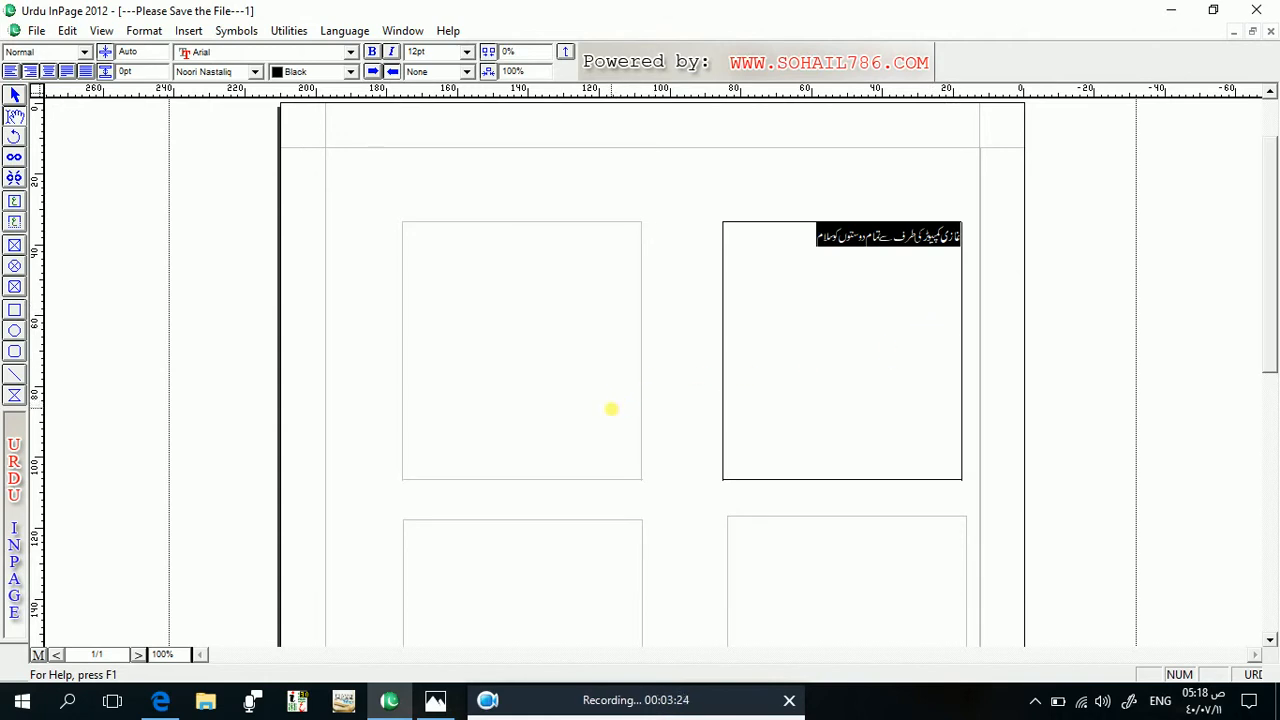
left_click(809, 237)
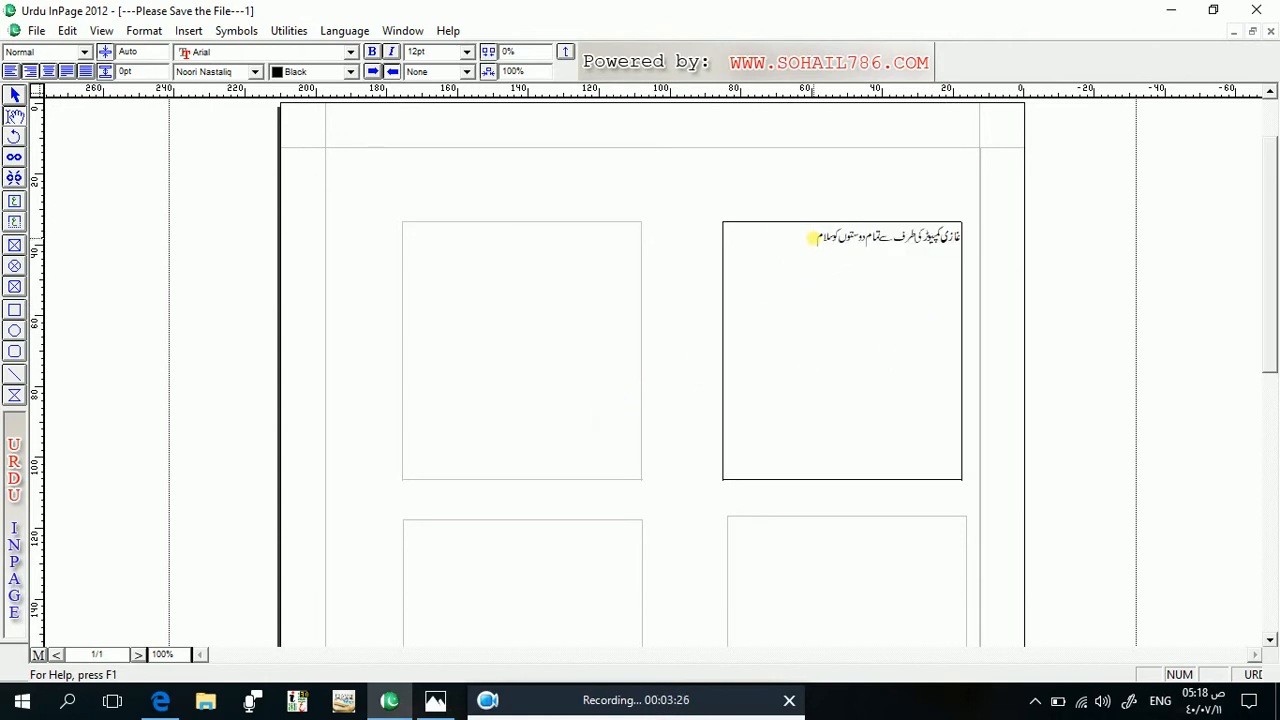
key("ctrl+v")
key("ctrl+v")
key("ctrl+v")
key("ctrl+v")
key("ctrl+v")
key("ctrl+v")
key("ctrl+v")
key("ctrl+v")
key("ctrl+v")
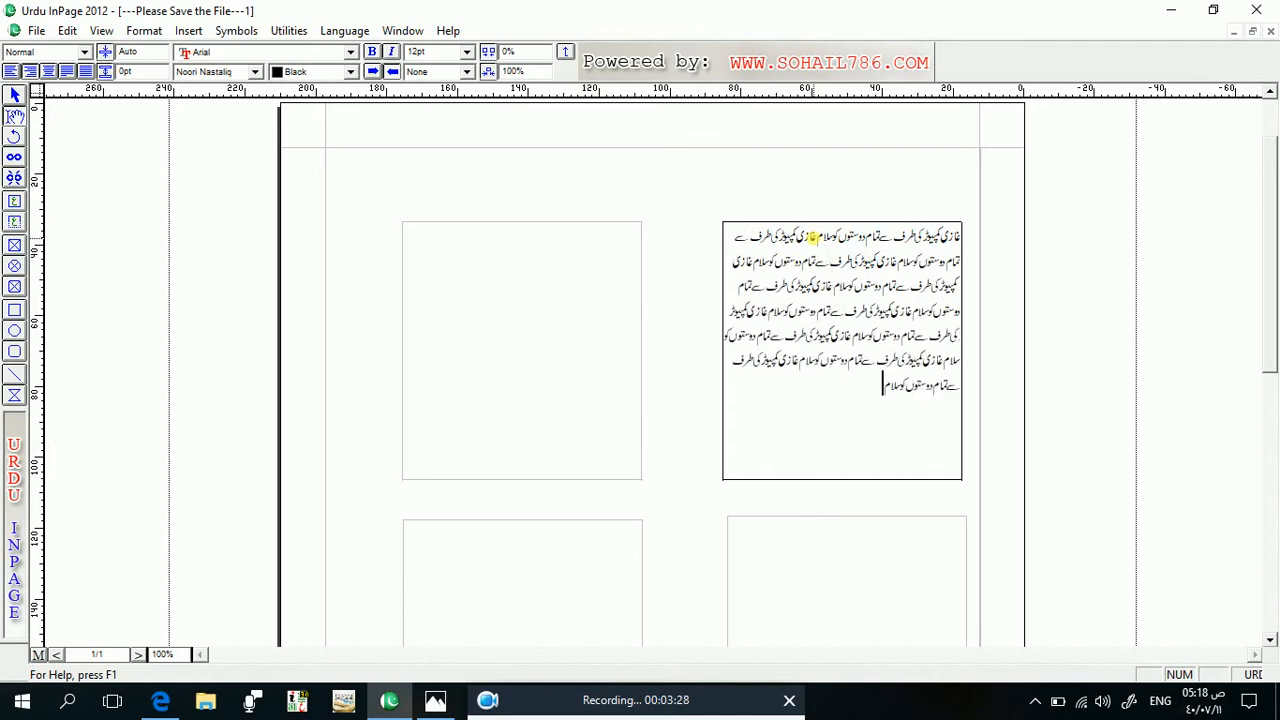
key("ctrl+v")
key("ctrl+v")
key("ctrl+v")
key("ctrl+v")
key("ctrl+v")
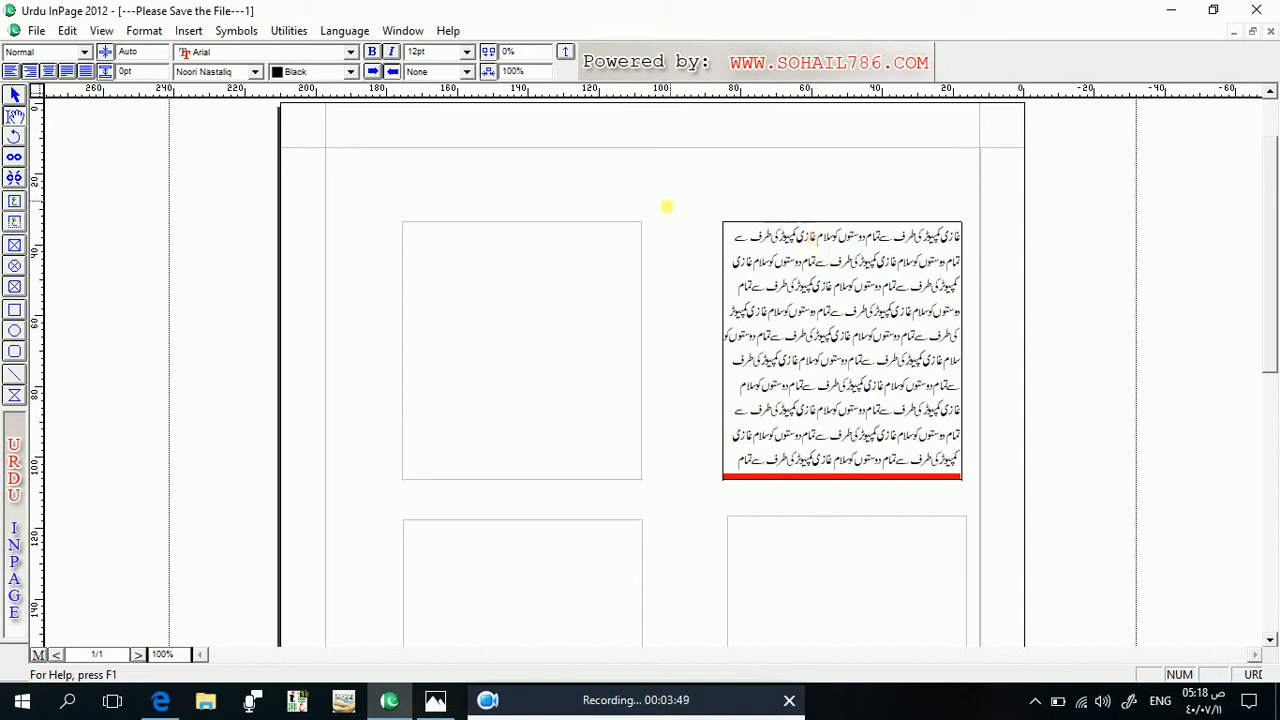
Link the end of the overflowing upper-right text box to the start of the upper-left box.
left_click(15, 157)
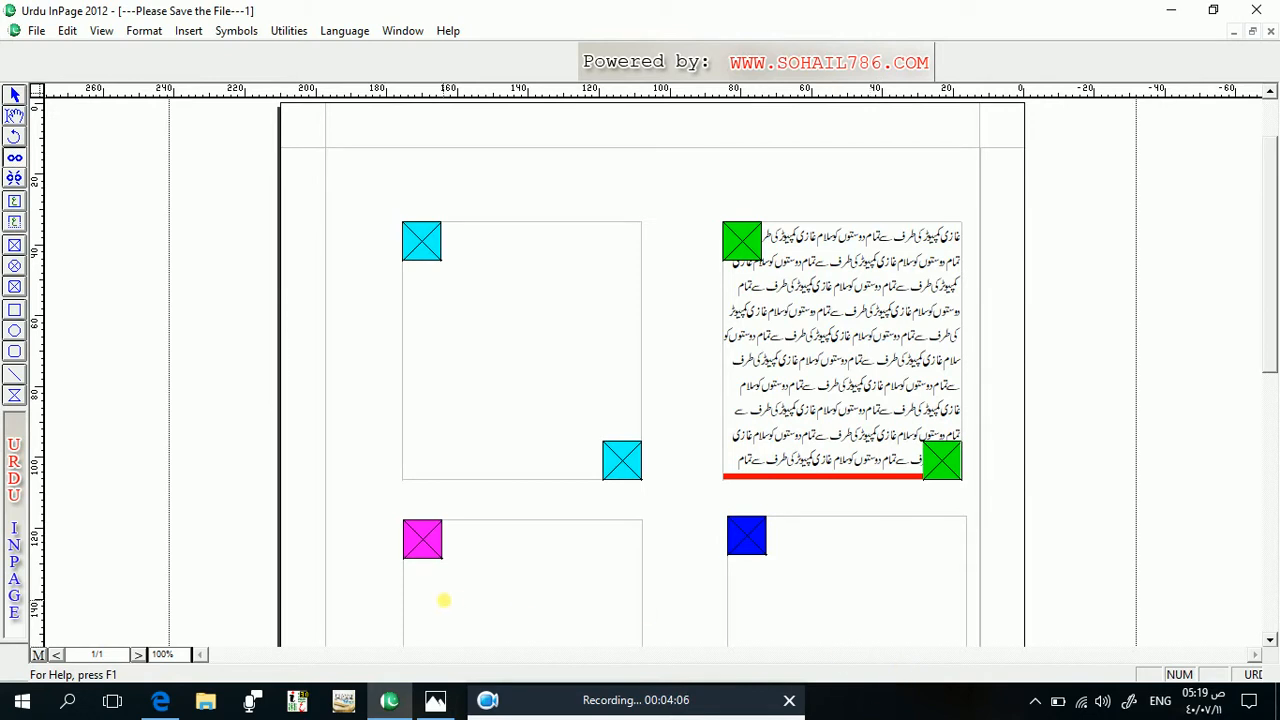
left_click(1270, 639)
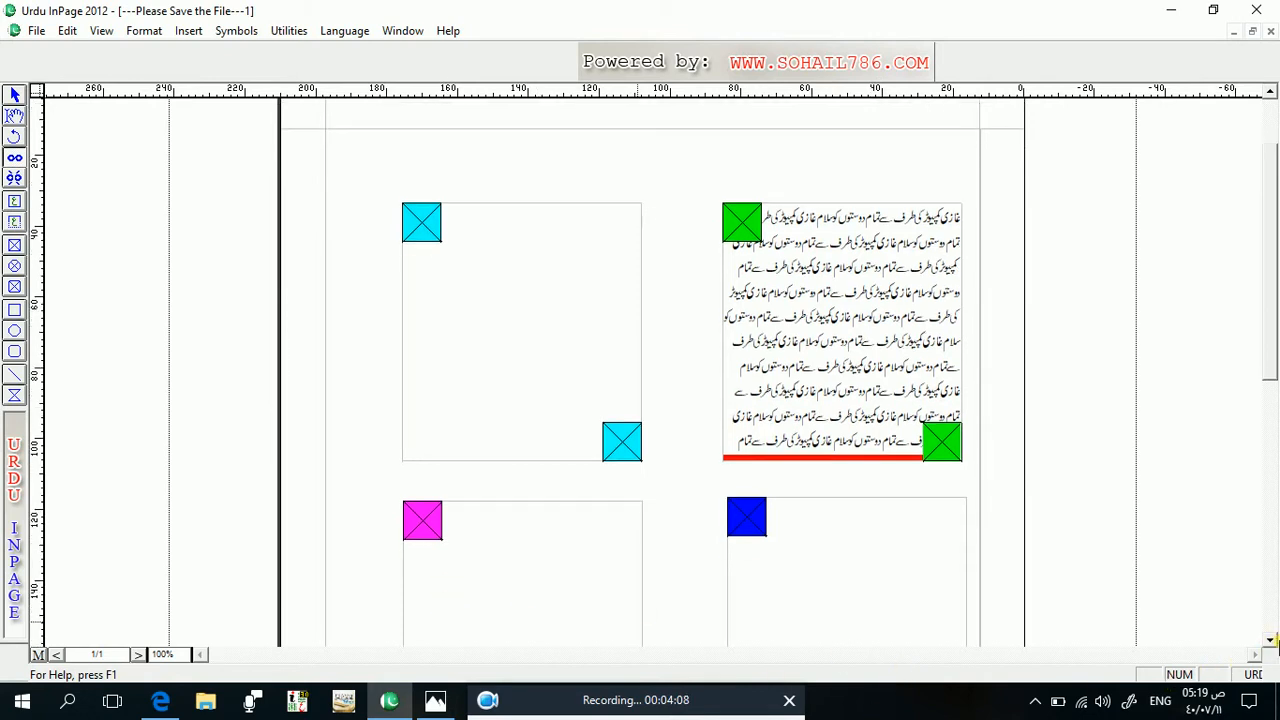
left_click(1270, 639)
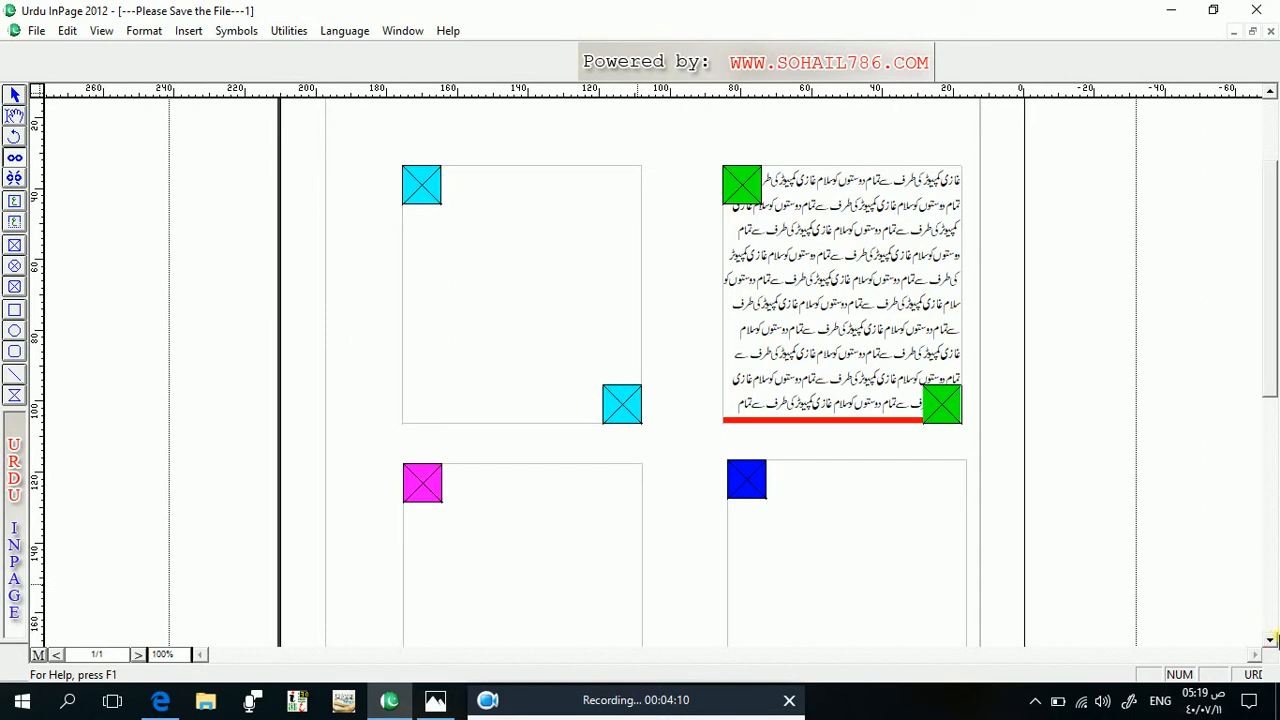
left_click(1270, 639)
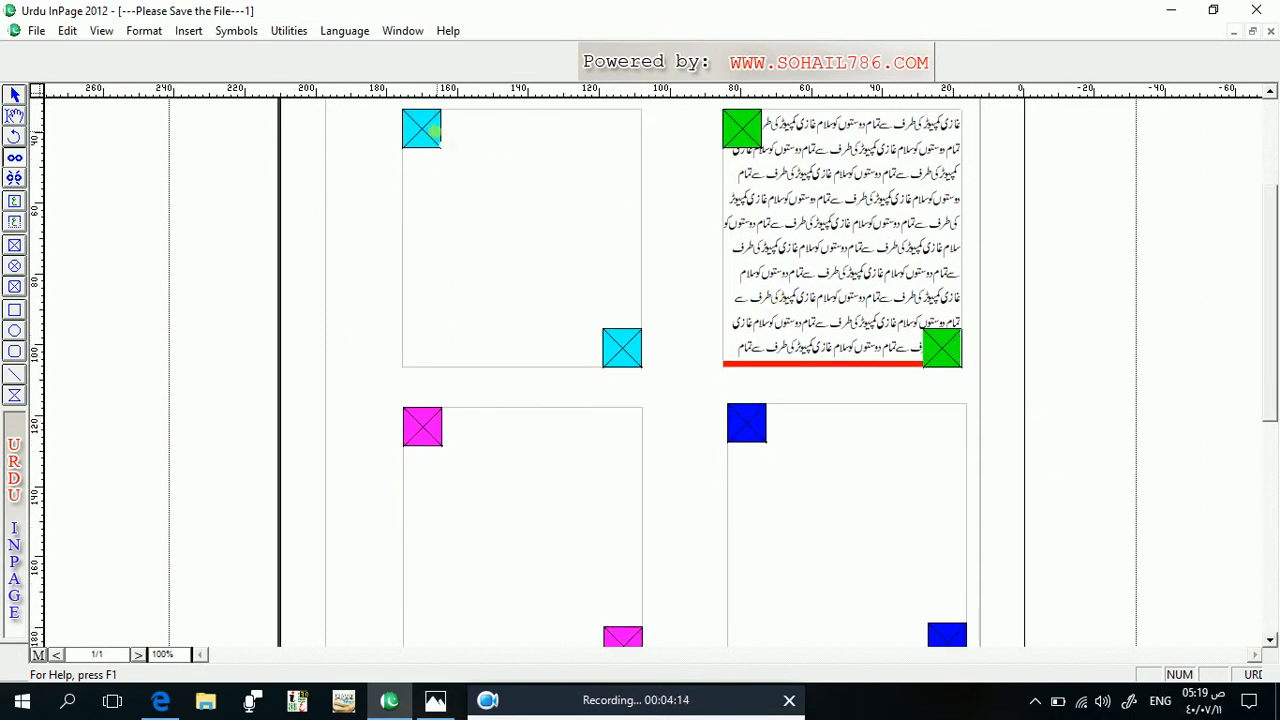
left_click(424, 130)
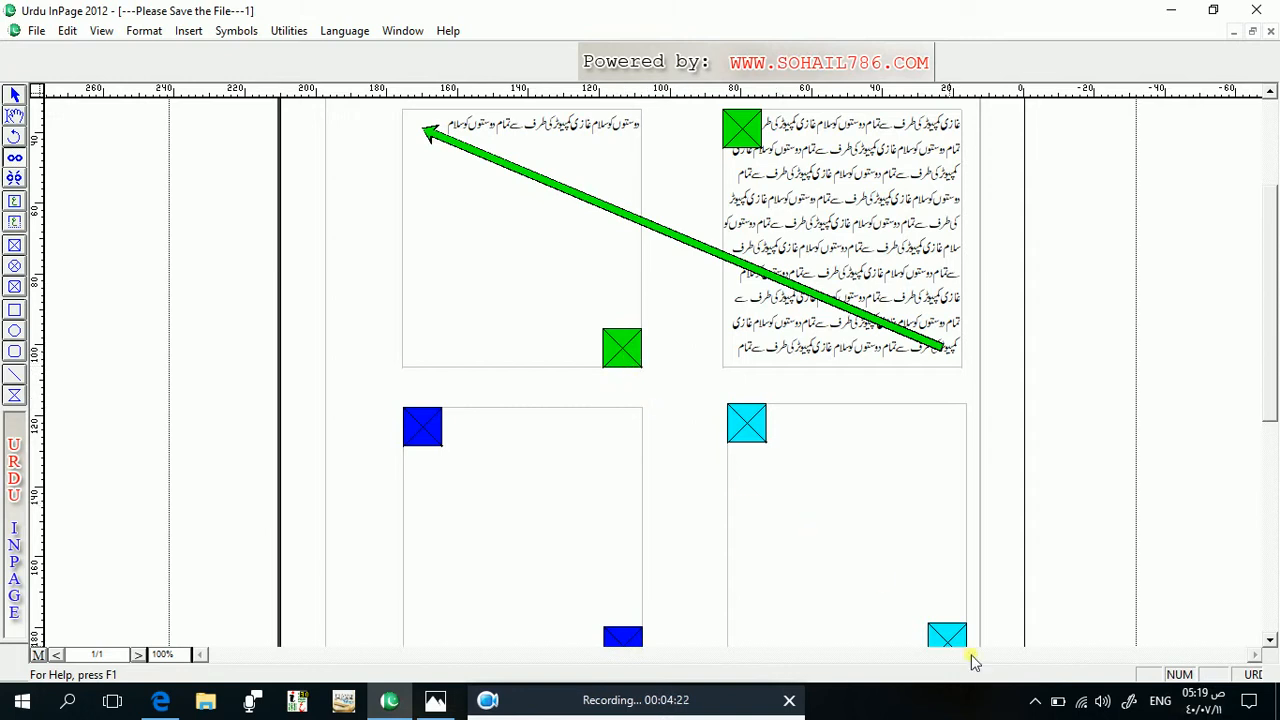
Extend the link chain from the upper-left text box to the lower-right box and on to the lower-left box.
key("ctrl+z")
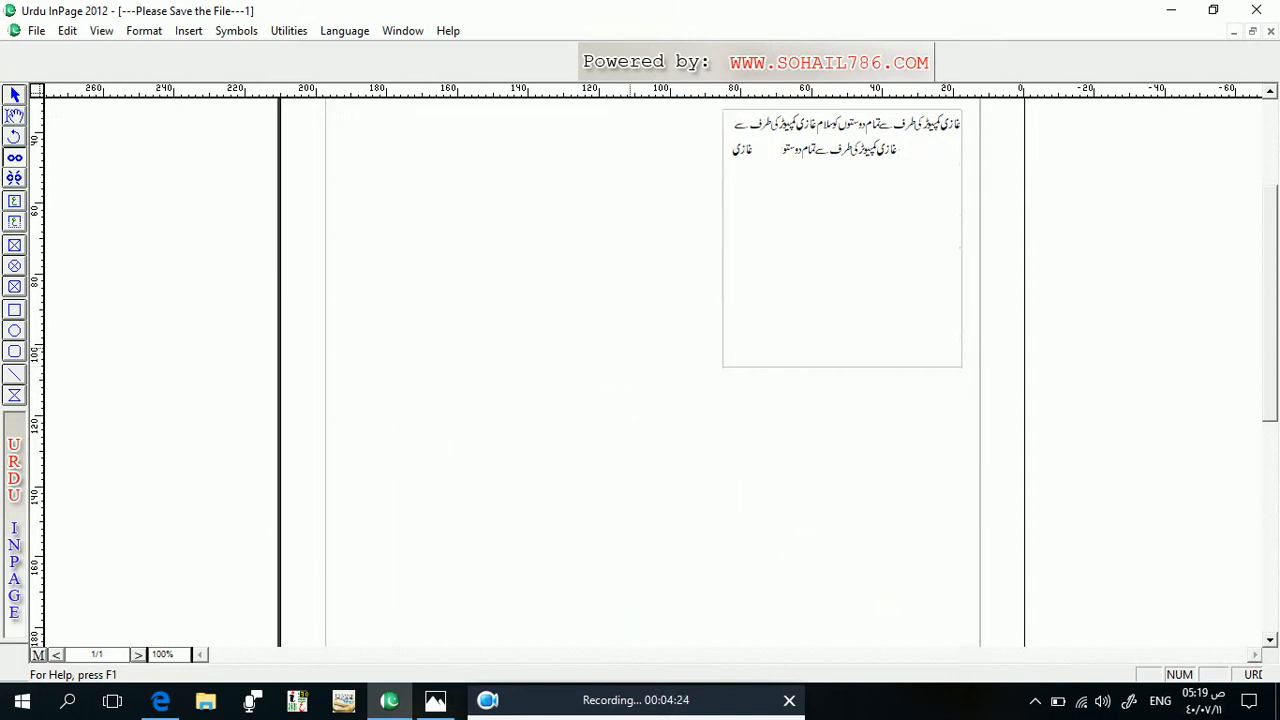
key("ctrl+y")
key("ctrl+y")
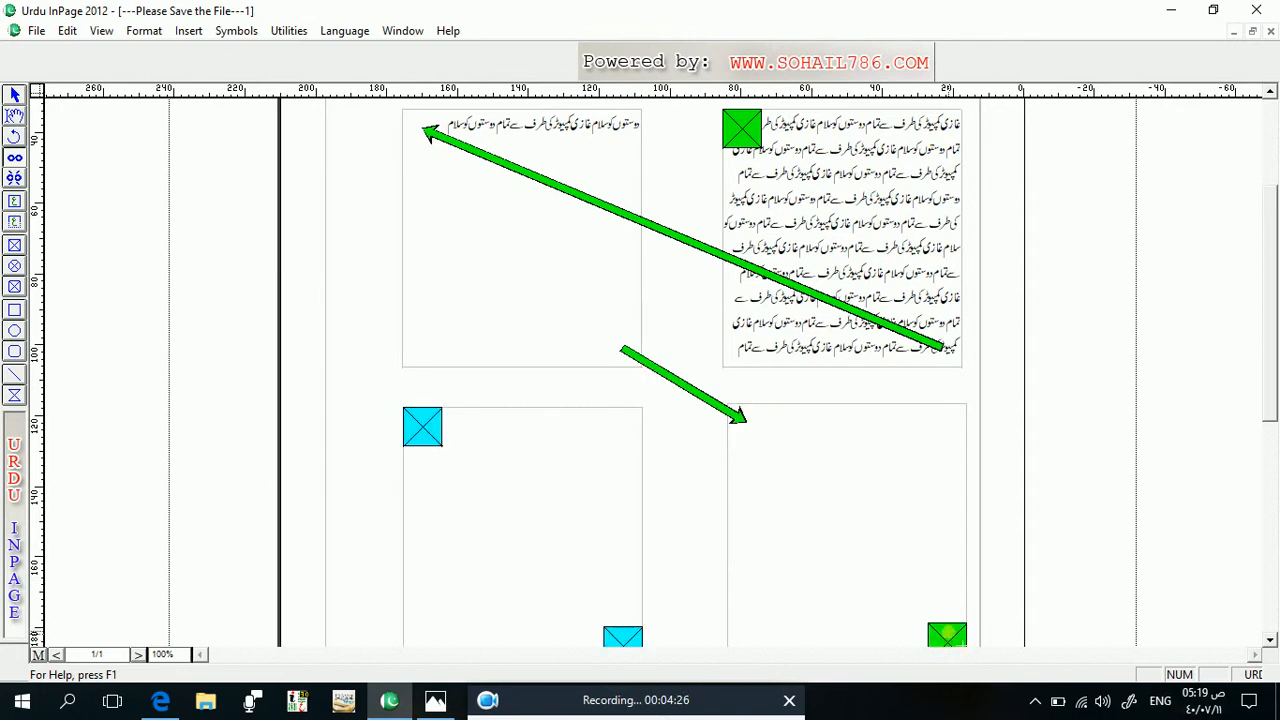
left_click(1270, 642)
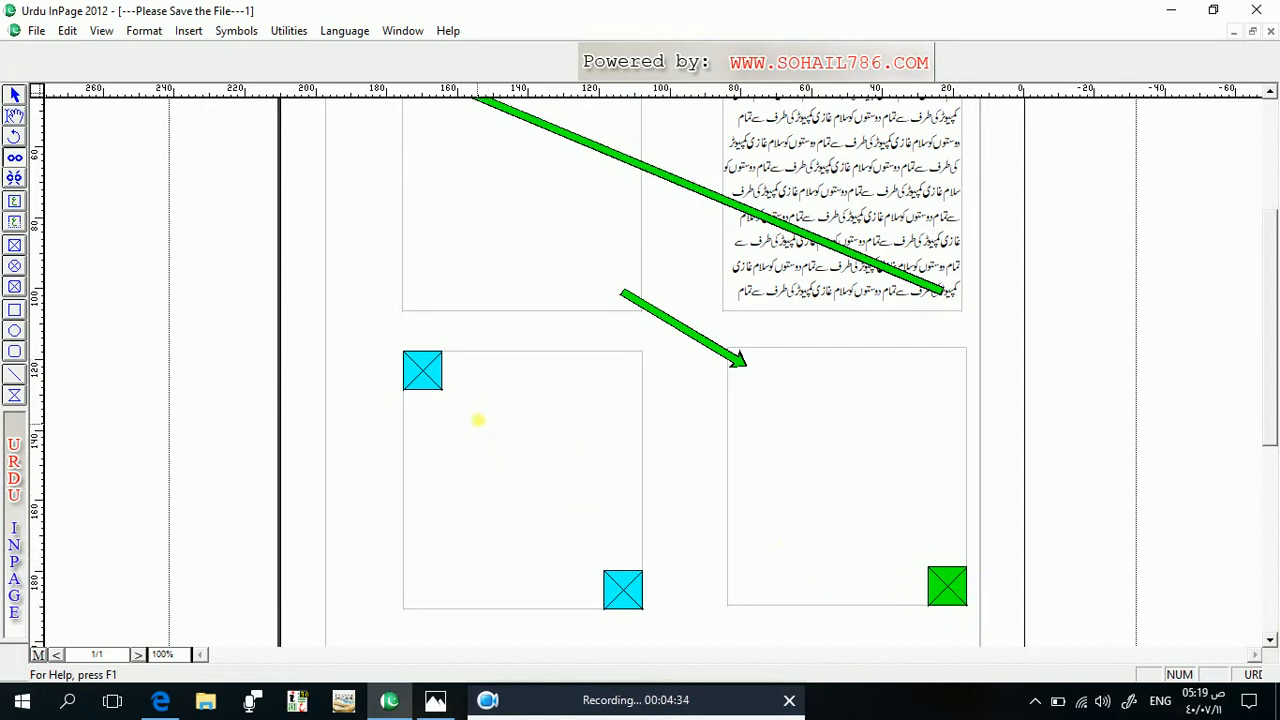
left_click(422, 372)
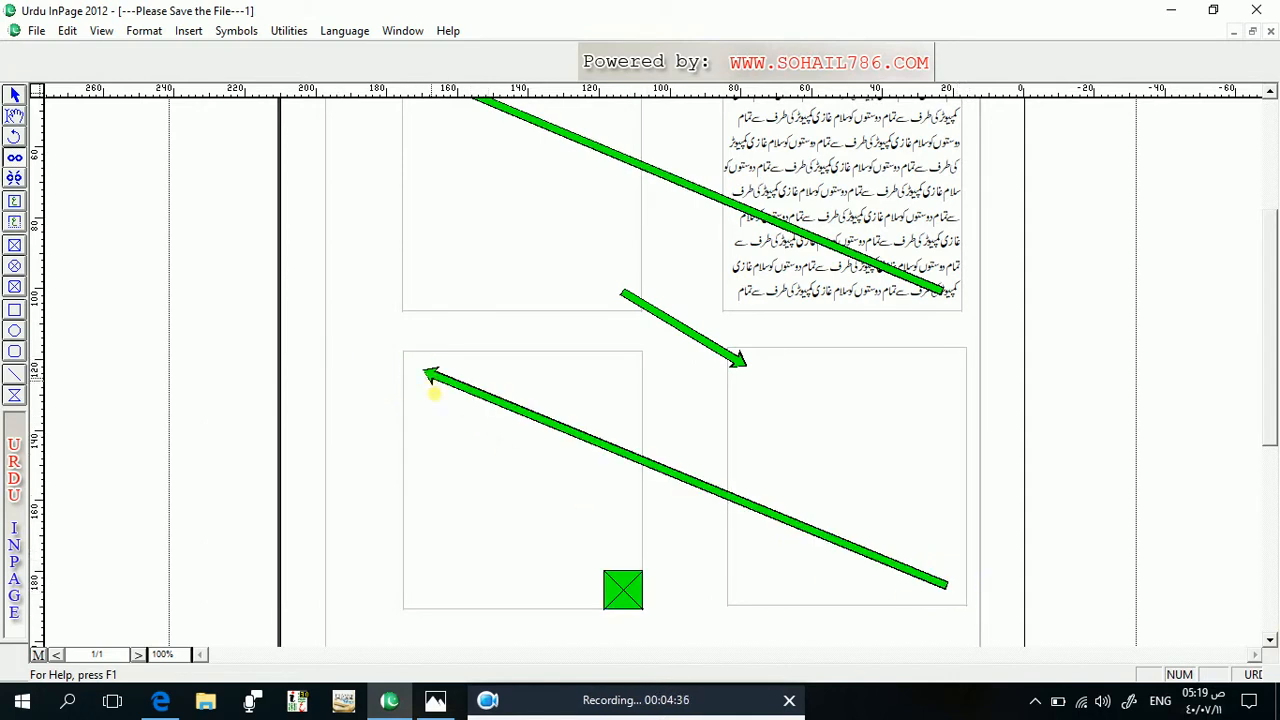
Paste the copied Urdu sentence repeatedly after the text in the upper-left box until it overflows into the lower-right box.
left_click(14, 116)
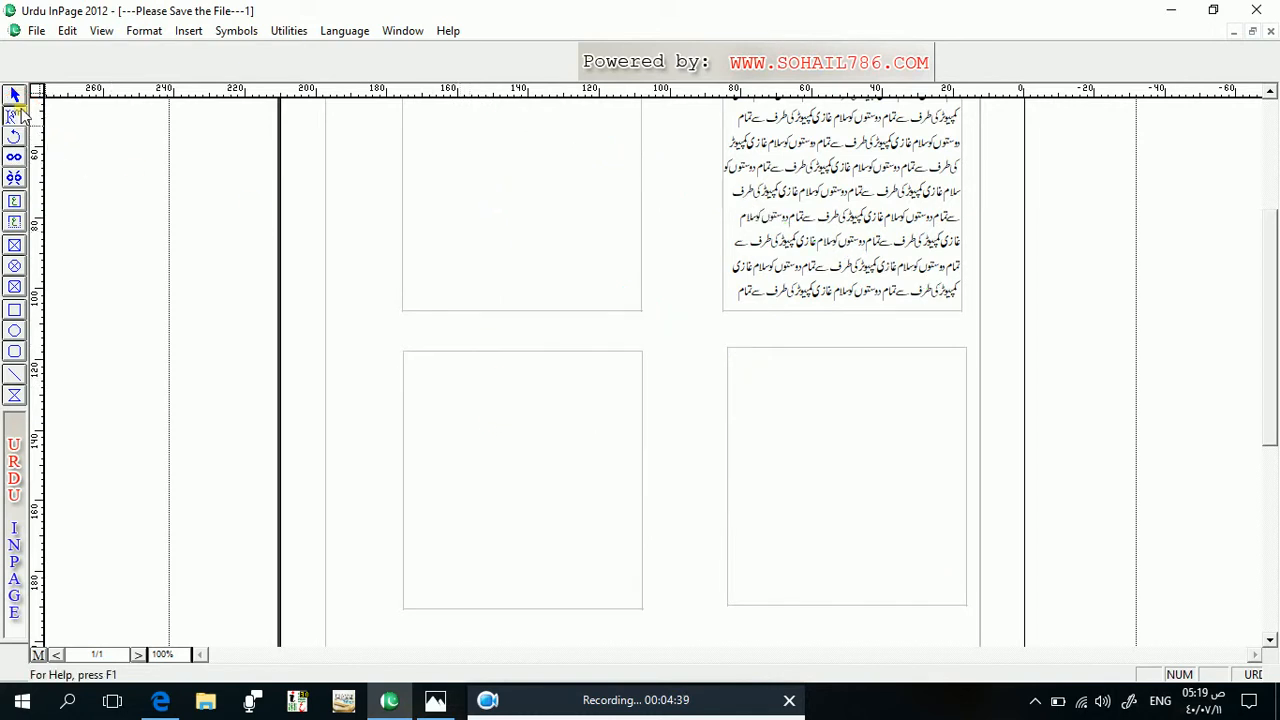
left_click(1274, 164)
left_click(430, 330)
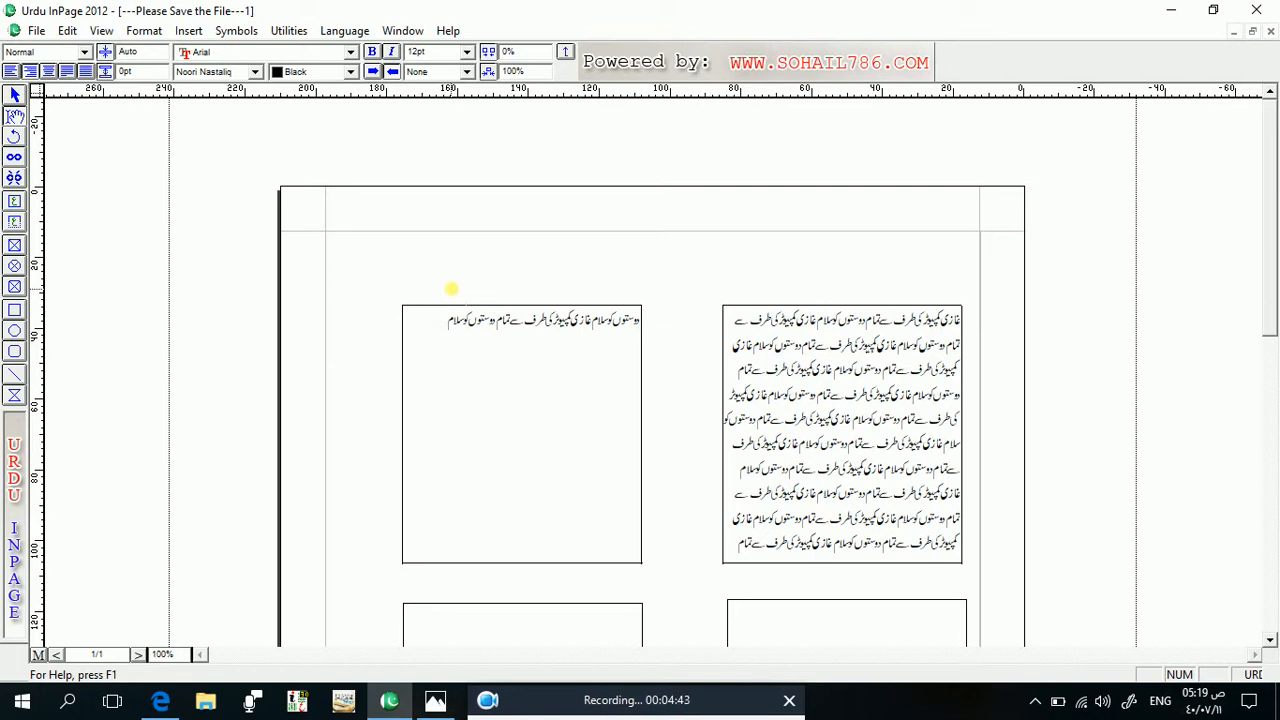
key("ctrl+v")
key("ctrl+v")
key("ctrl+v")
key("ctrl+v")
key("ctrl+v")
key("ctrl+v")
key("ctrl+v")
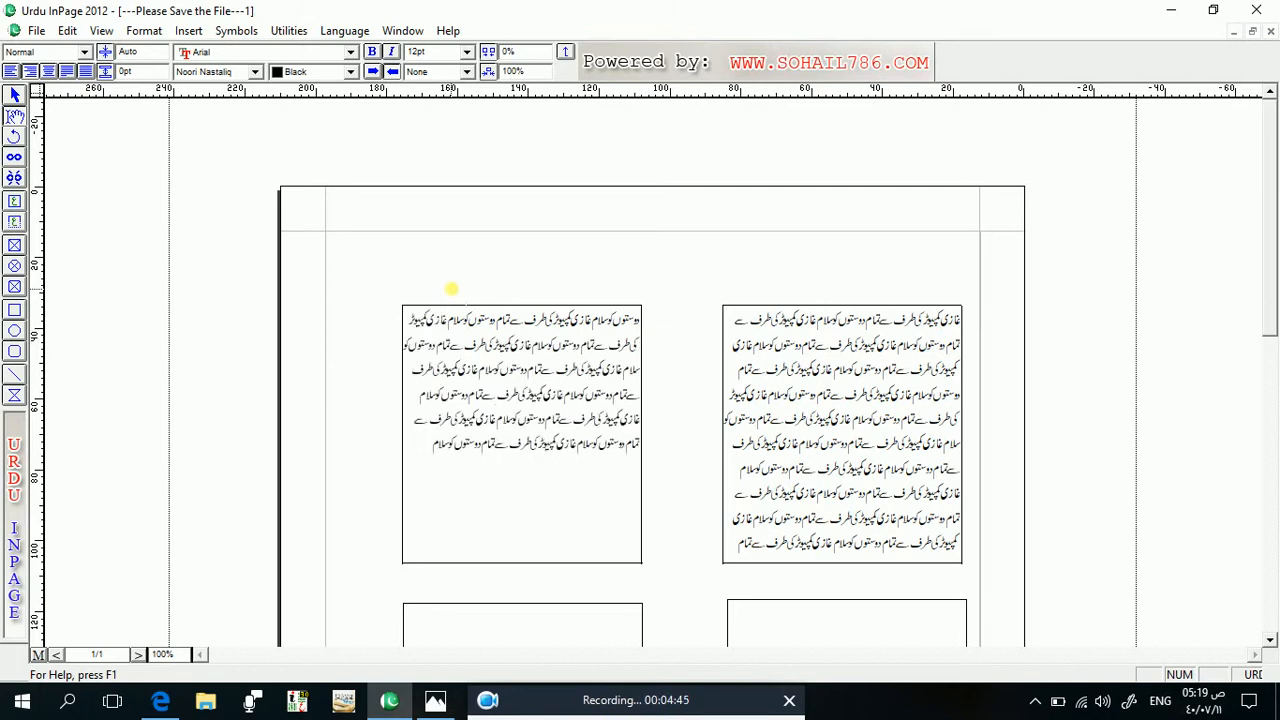
key("ctrl+v")
key("ctrl+v")
key("ctrl+v")
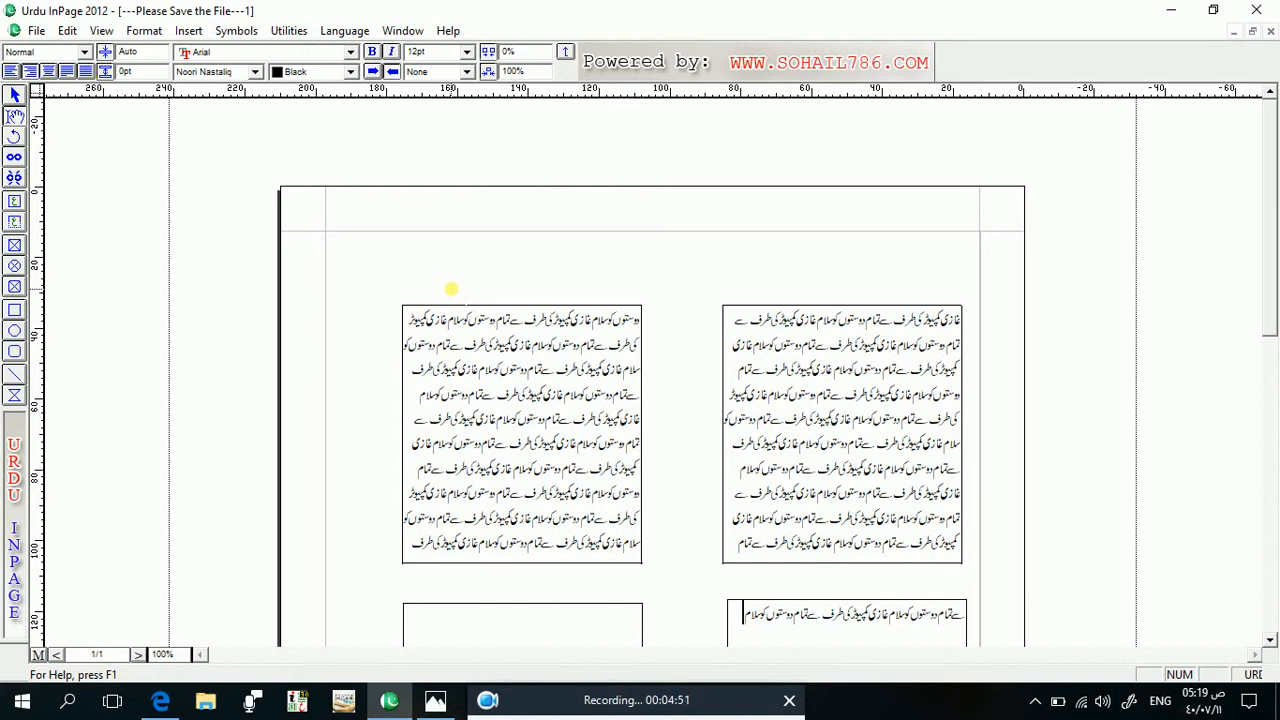
Continue pasting the Urdu sentence until it fills the lower-right box and most of the linked lower-left box.
key("ctrl+v")
key("ctrl+v")
key("ctrl+v")
key("ctrl+v")
key("ctrl+v")
key("ctrl+v")
key("ctrl+v")
key("ctrl+v")
key("ctrl+v")
key("ctrl+v")
key("ctrl+v")
key("ctrl+v")
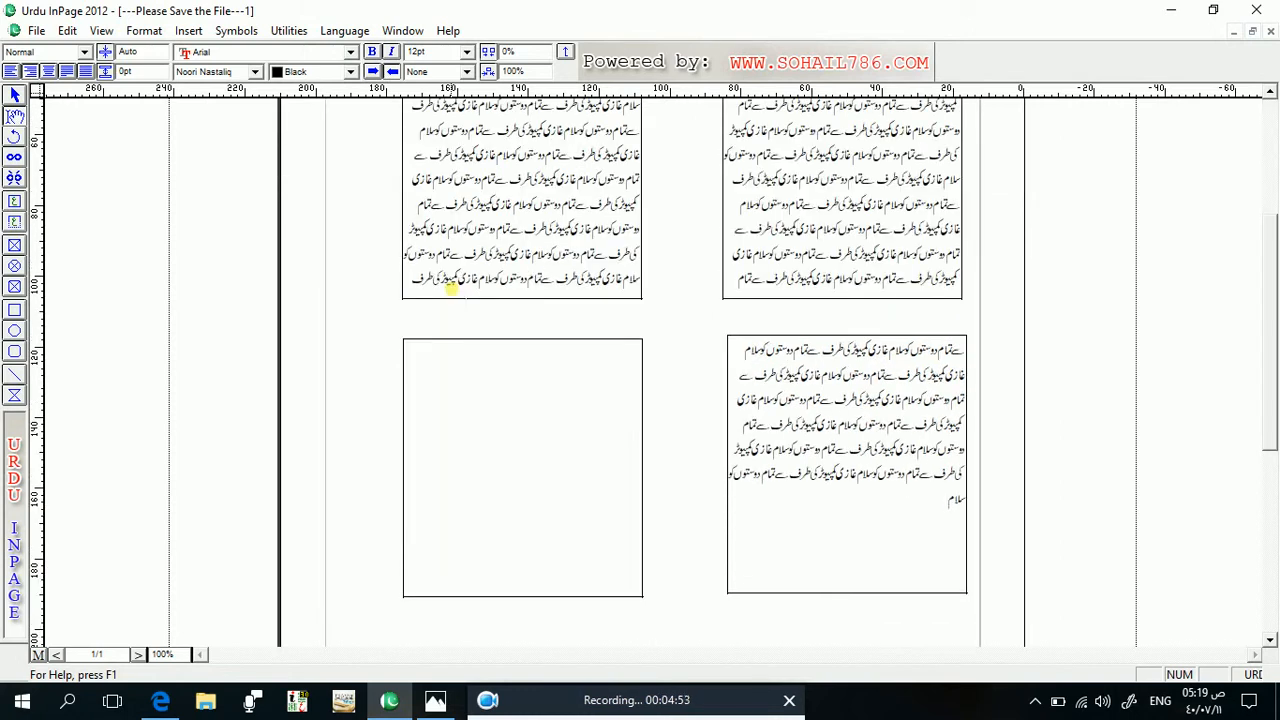
key("ctrl+v")
key("ctrl+v")
key("ctrl+v")
key("ctrl+v")
key("ctrl+v")
key("ctrl+v")
key("ctrl+v")
key("ctrl+v")
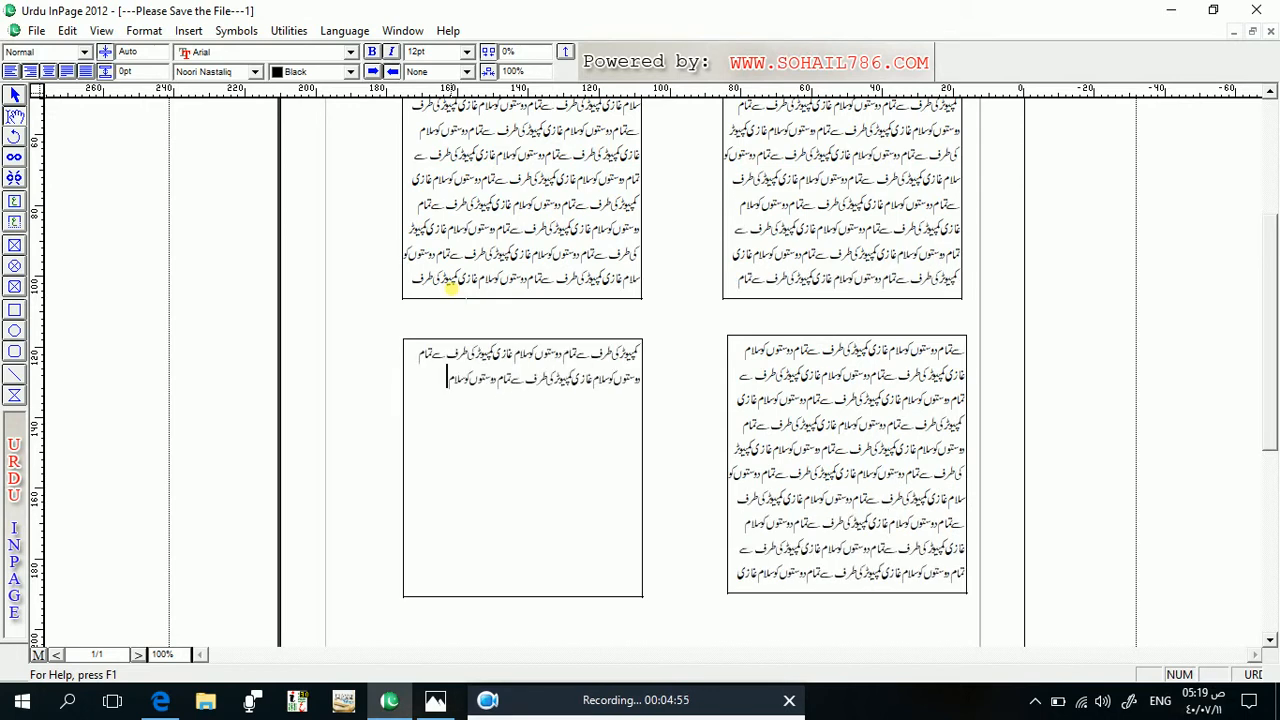
key("ctrl+v")
key("ctrl+v")
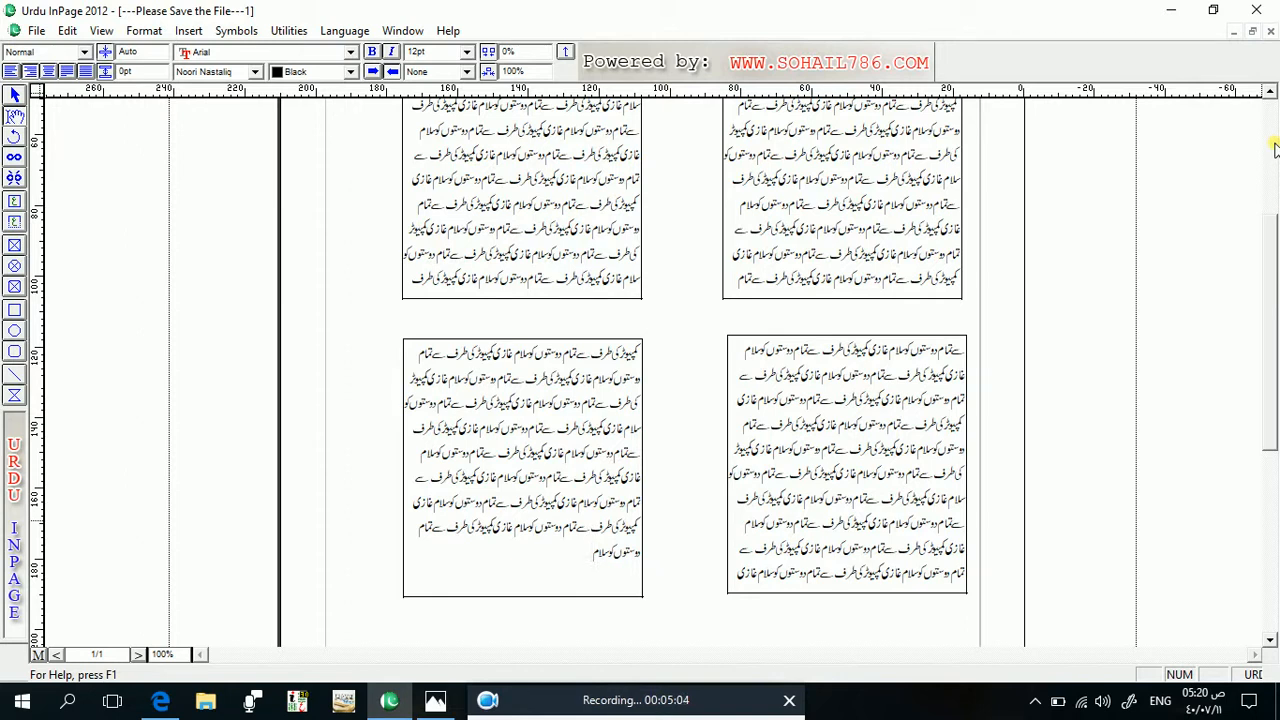
Unlink the upper-left, lower-right and lower-left text boxes from the chain with the Unlink tool.
left_click(1270, 92)
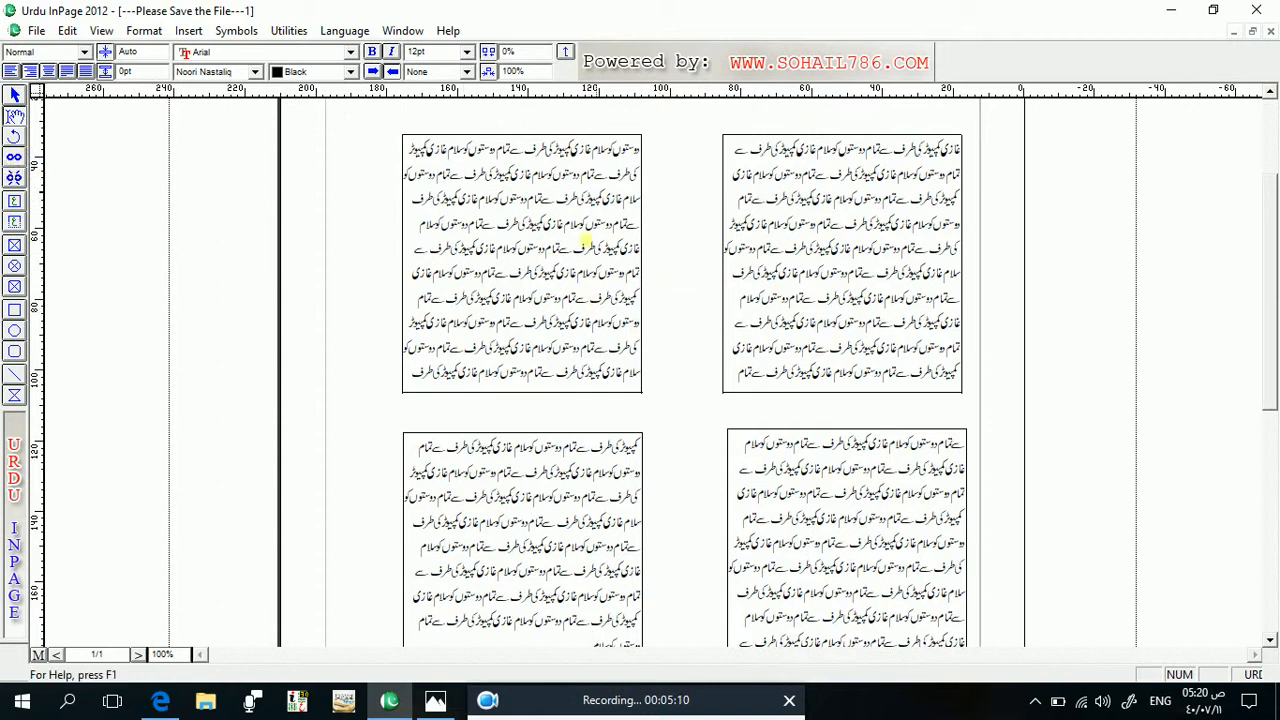
left_click(15, 97)
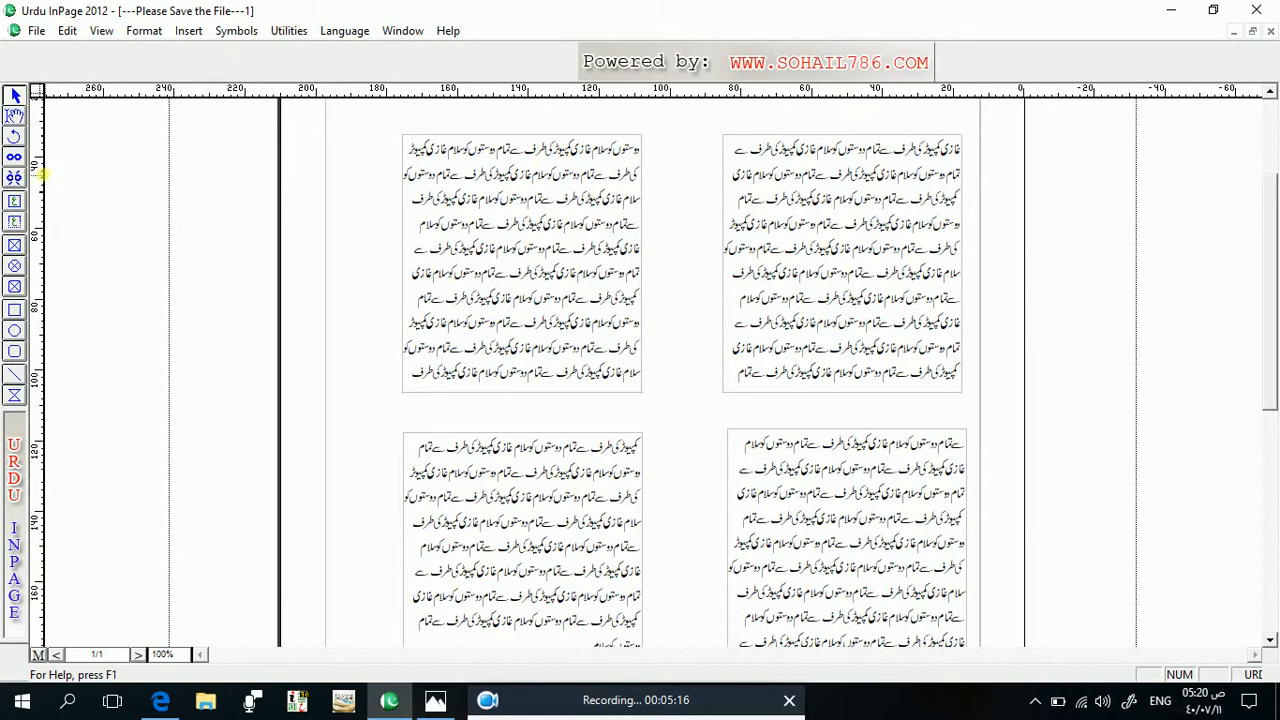
left_click(15, 178)
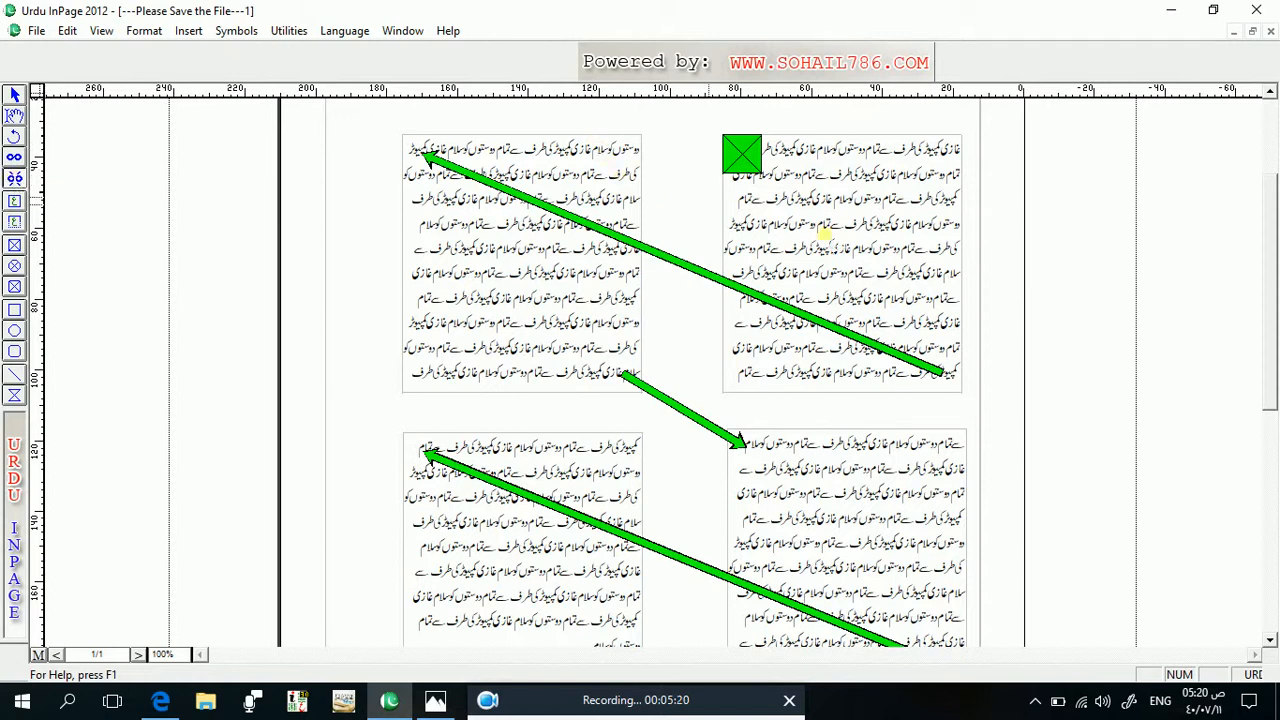
left_click(440, 164)
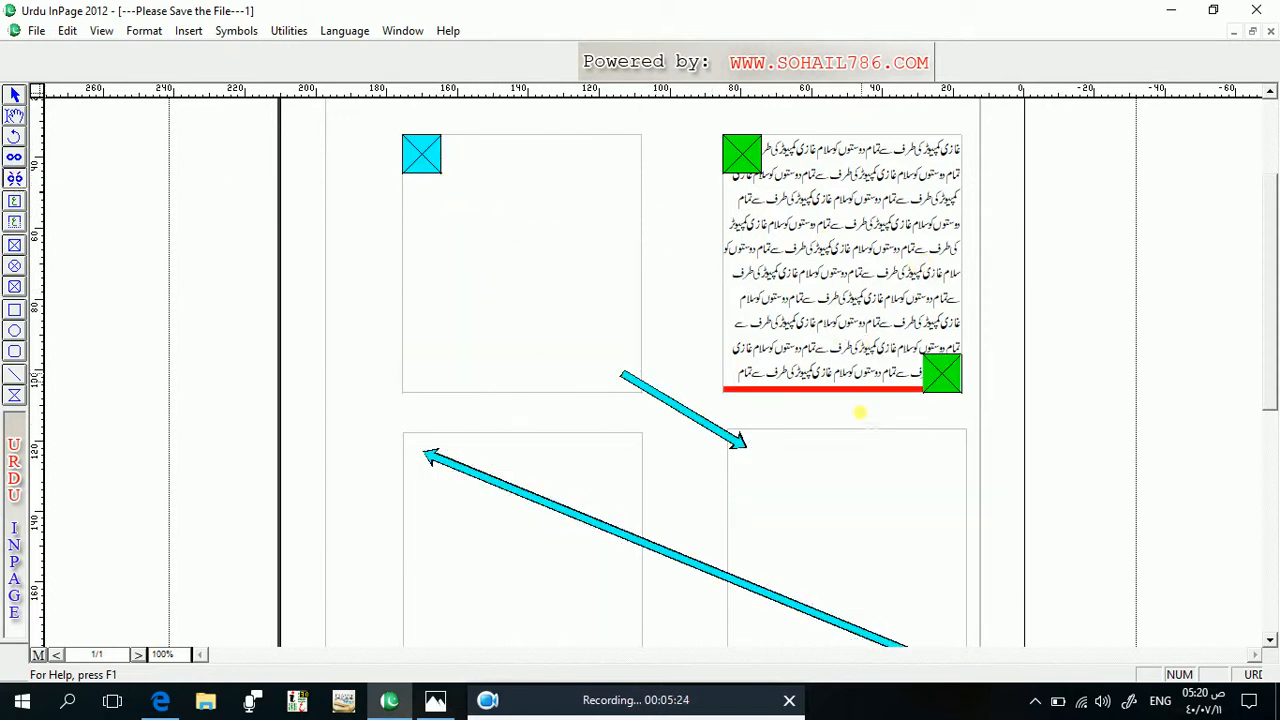
left_click(815, 472)
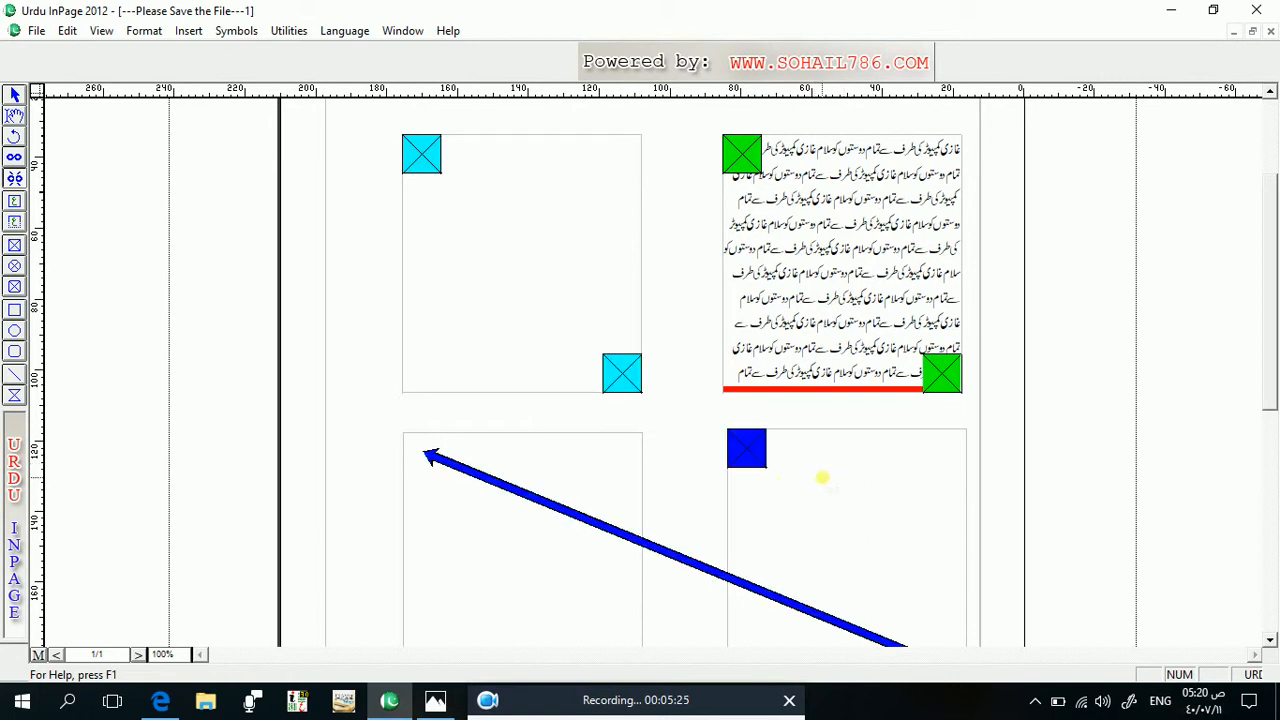
left_click(430, 480)
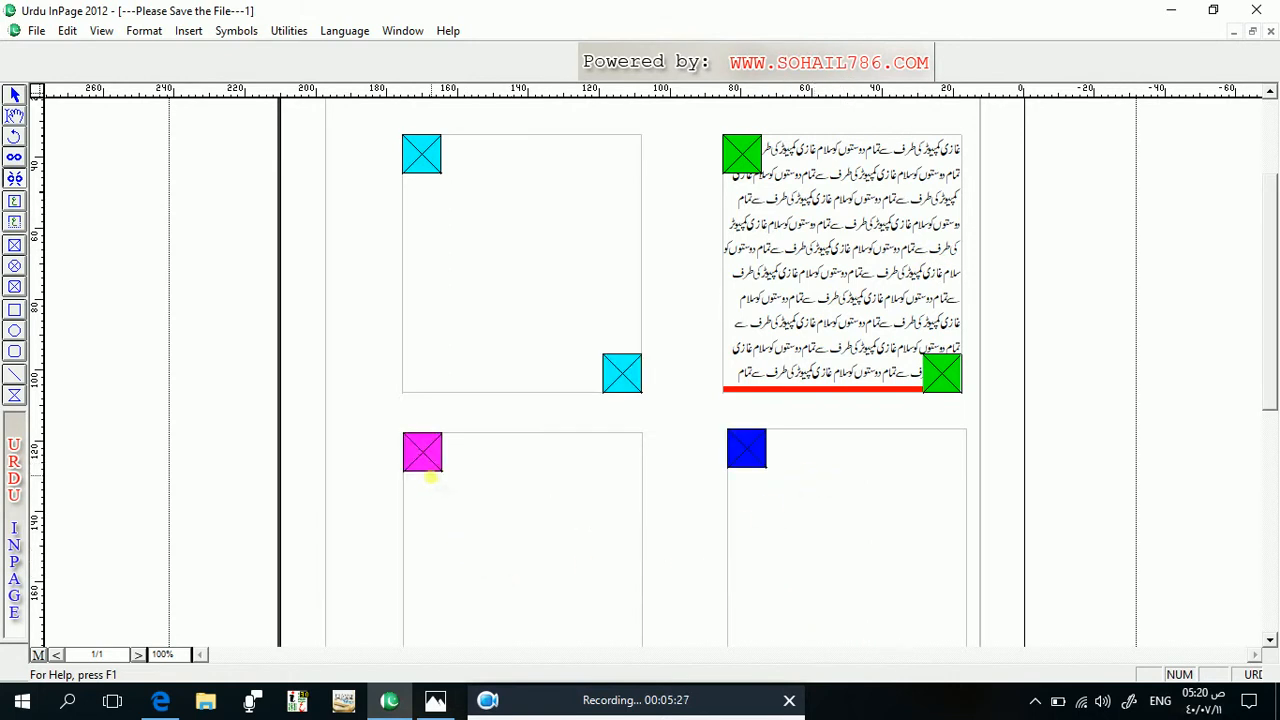
left_click(1270, 640)
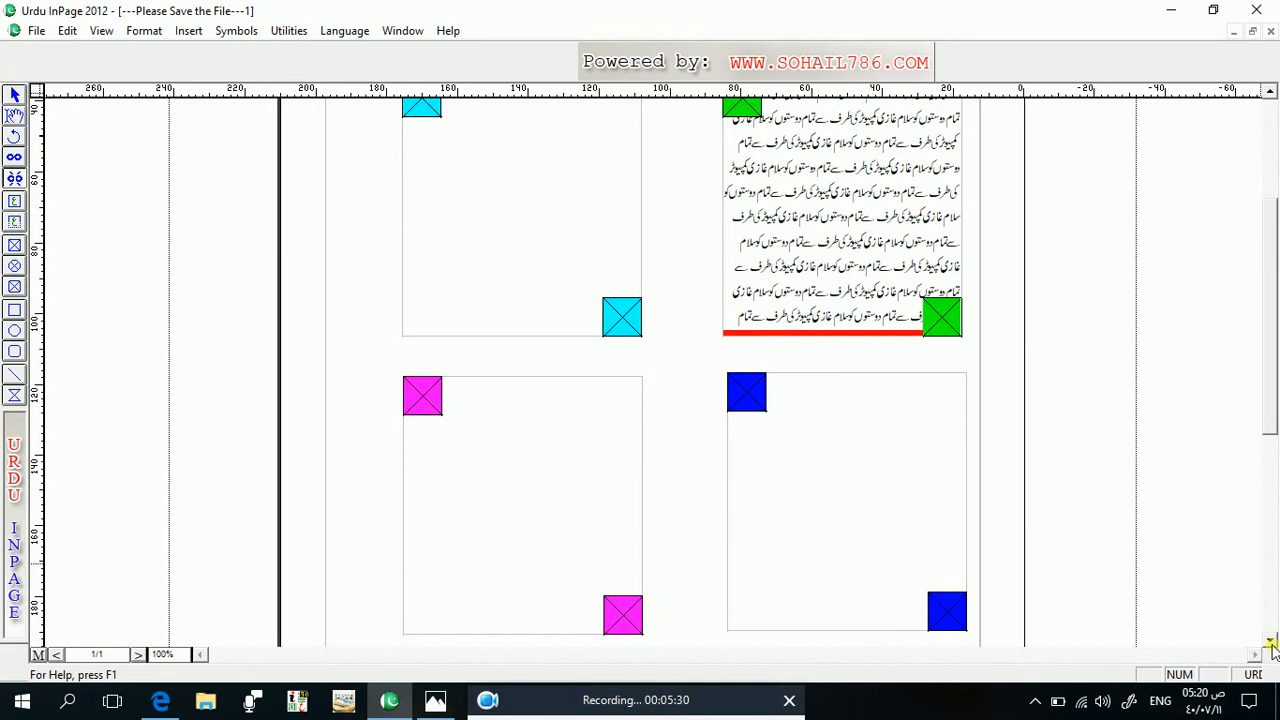
left_click(1268, 92)
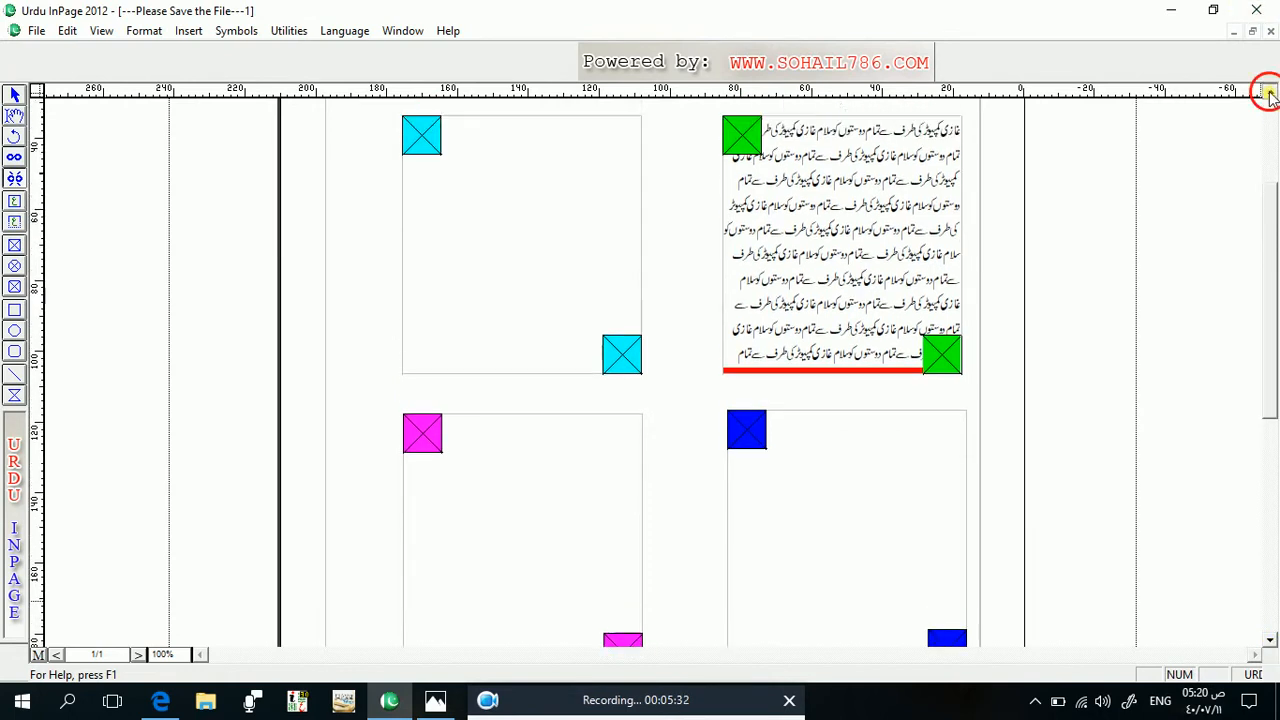
left_click(1268, 92)
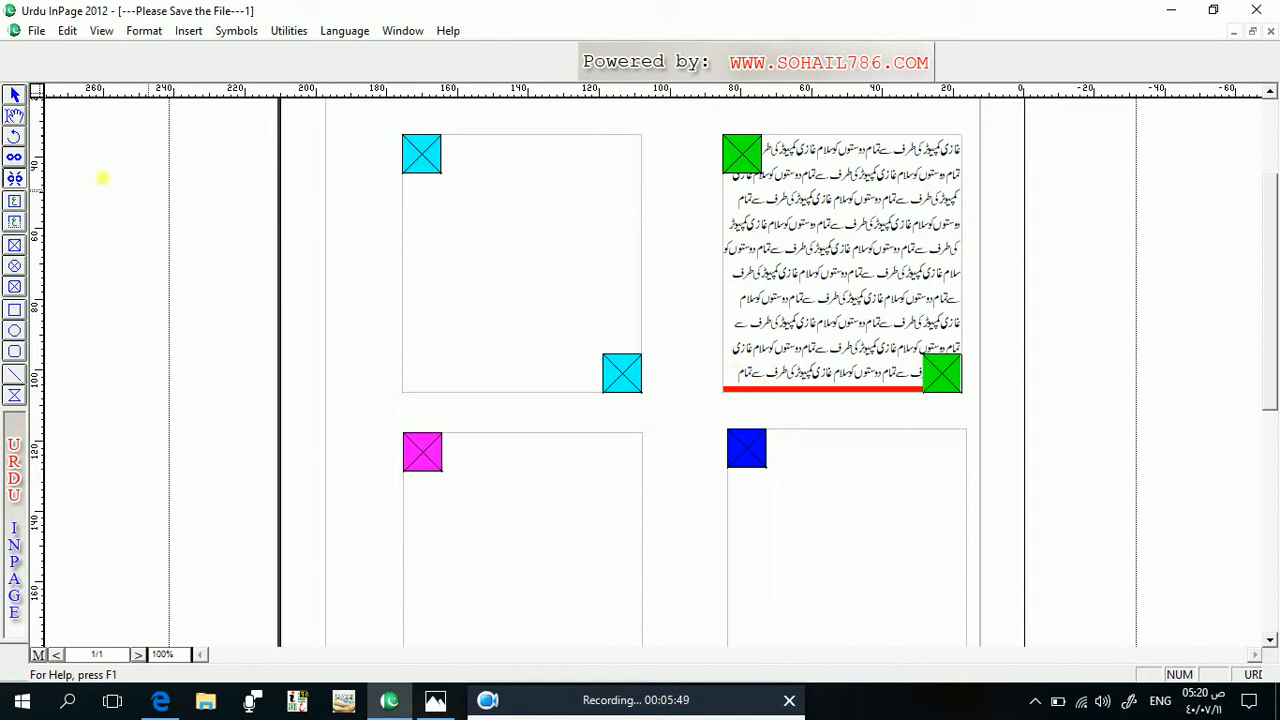
Relink the upper-right text box to the upper-left box, on to the lower-right box and finally the lower-left box.
left_click(15, 157)
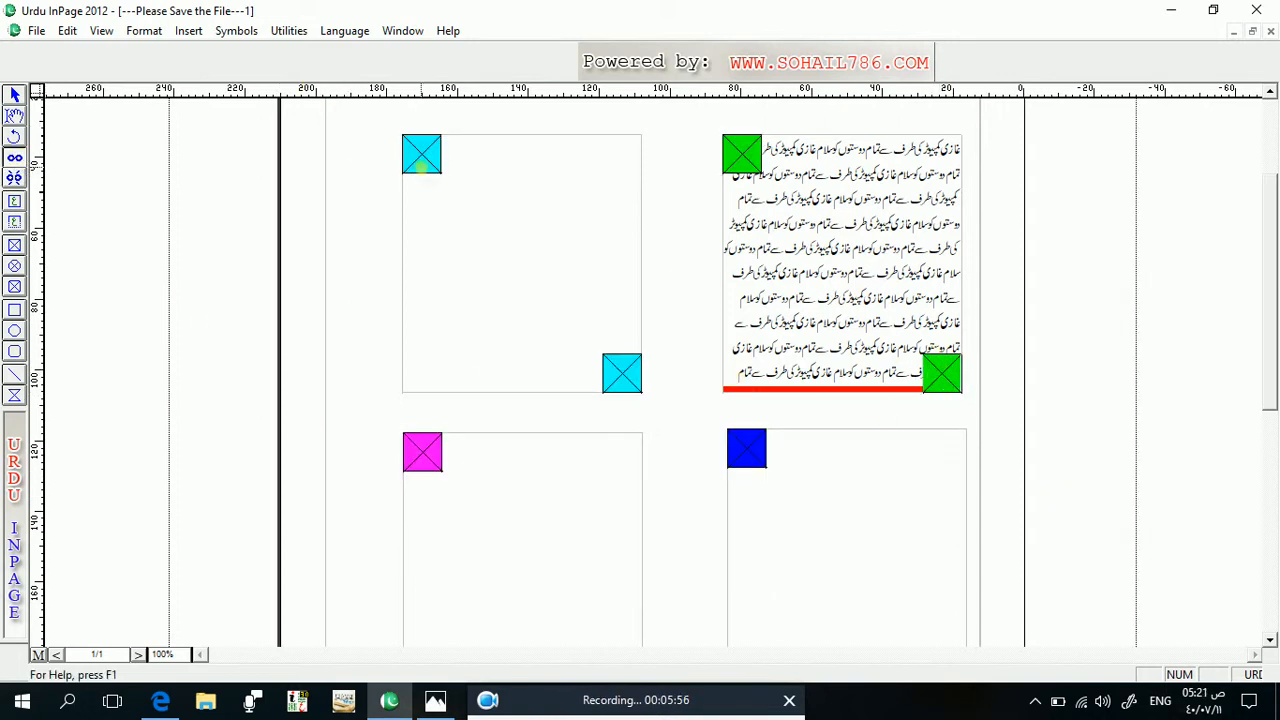
left_click(422, 165)
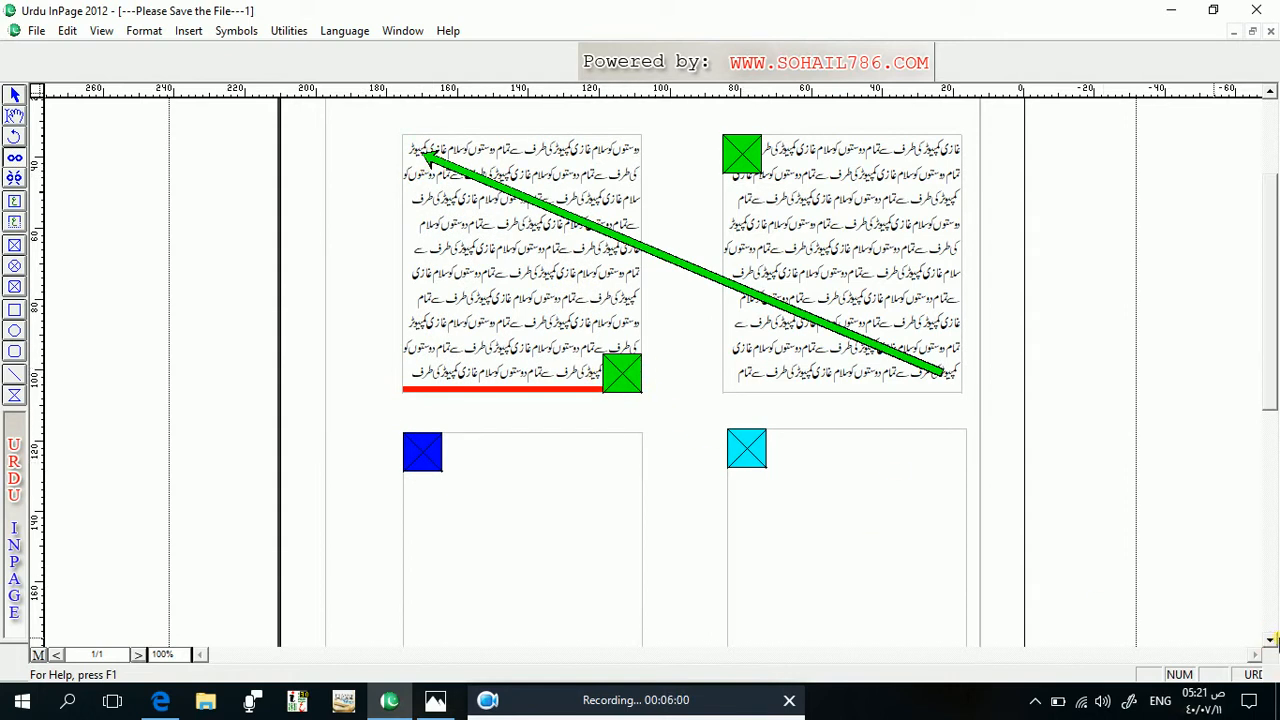
left_click(756, 456)
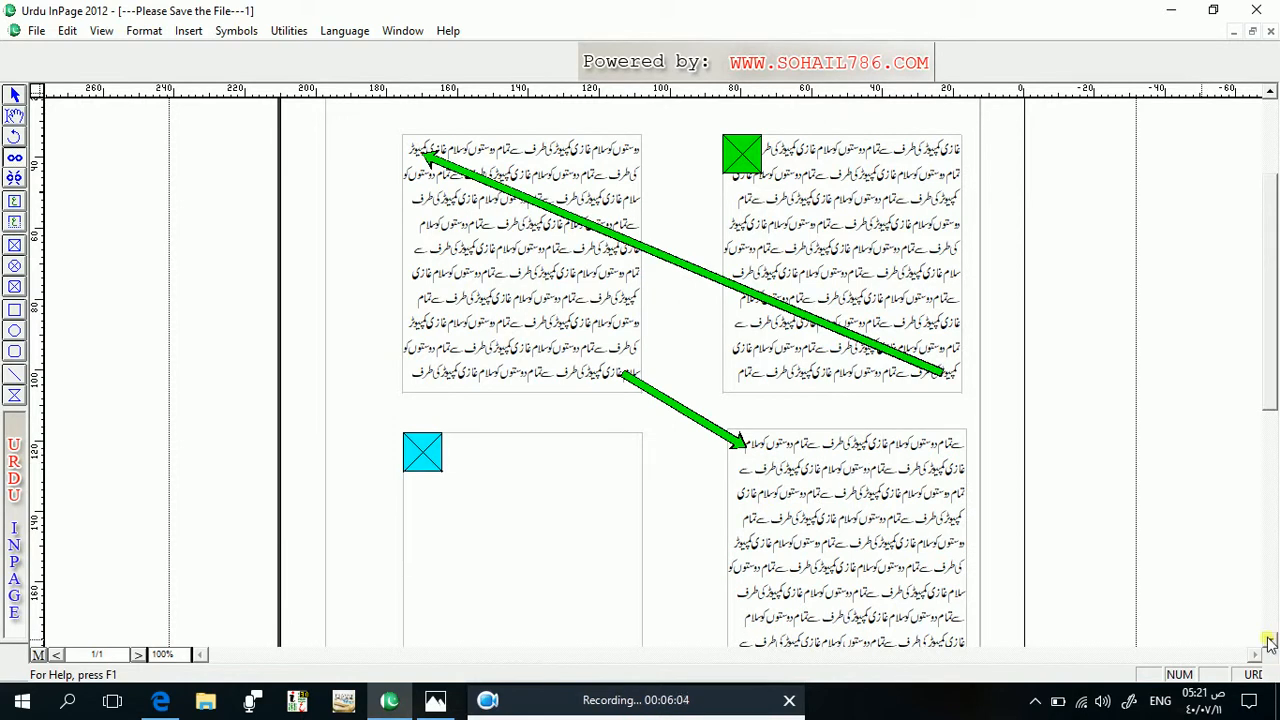
left_click(1268, 641)
left_click(1268, 641)
left_click(1269, 641)
left_click(1271, 641)
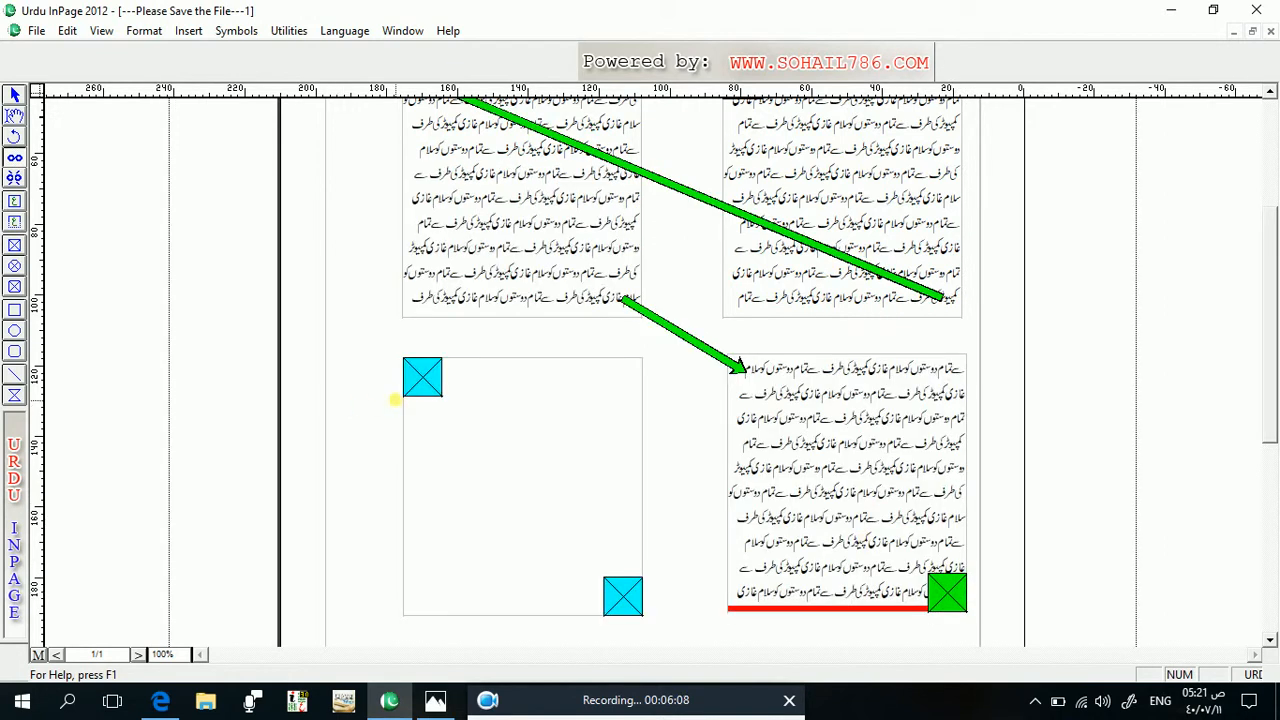
left_click(428, 390)
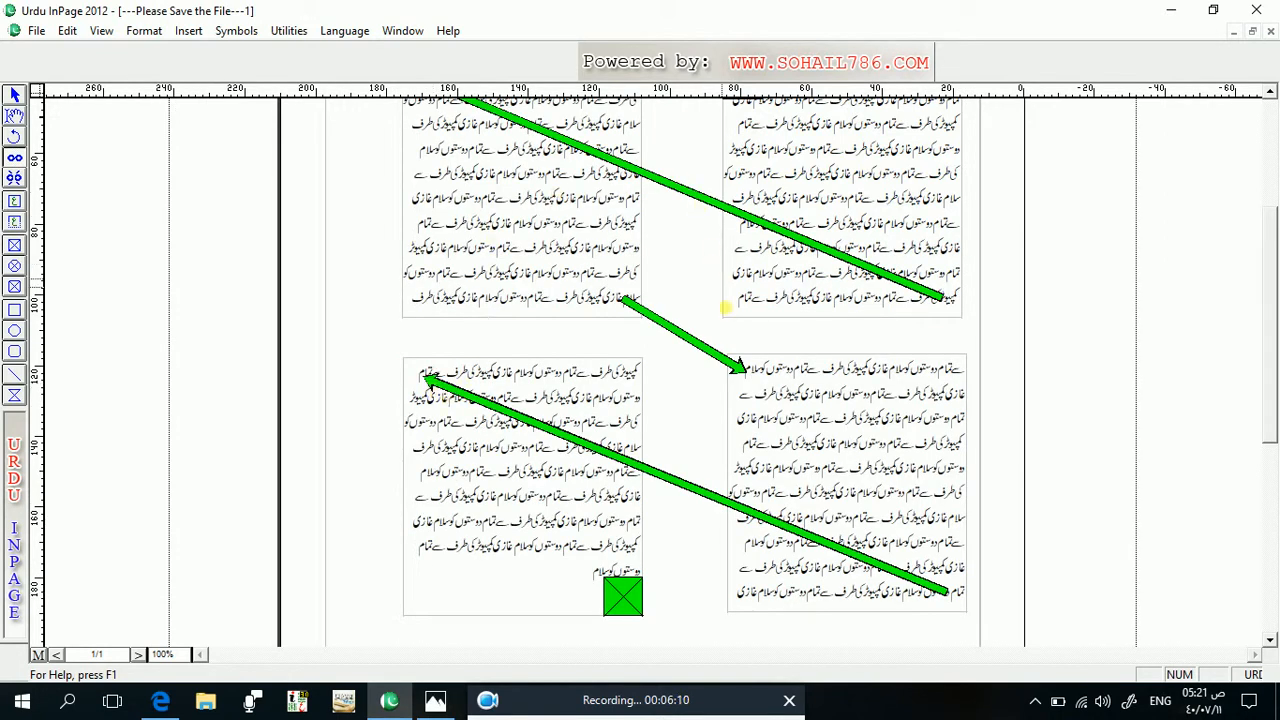
Break the links between all four text boxes again, starting with the upper-left box.
left_click(1270, 91)
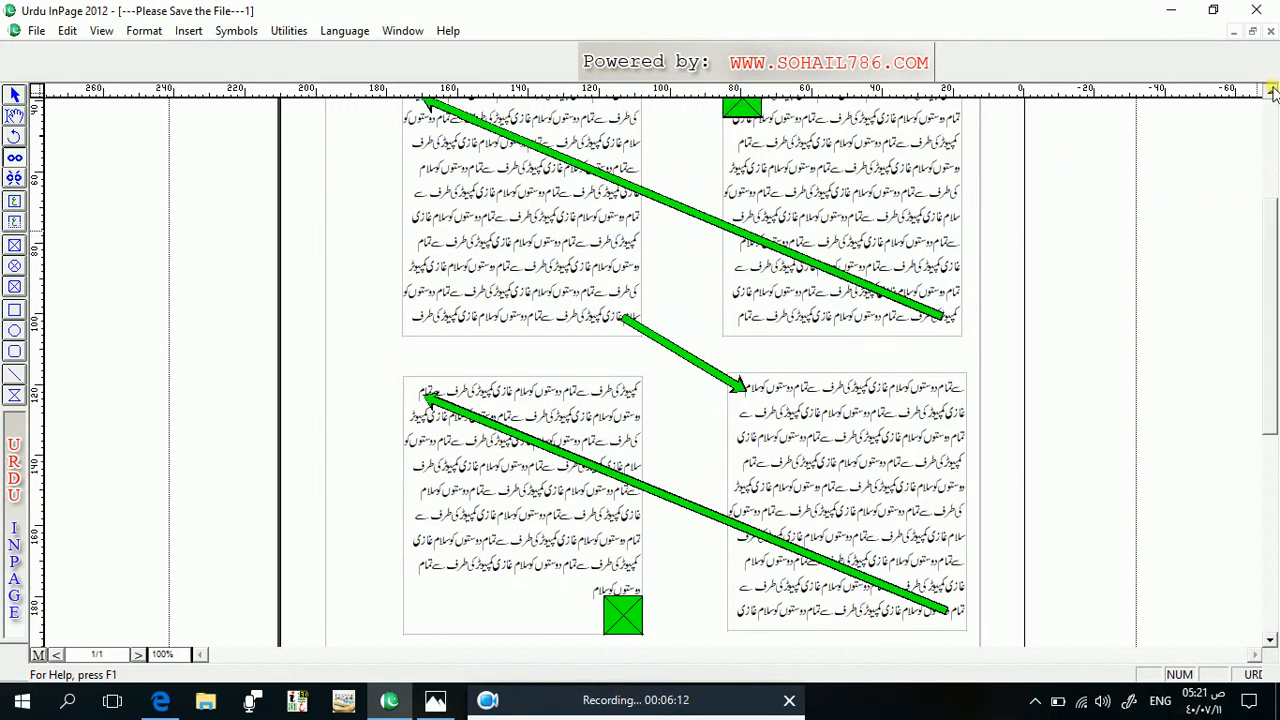
left_click(1270, 91)
left_click(1270, 91)
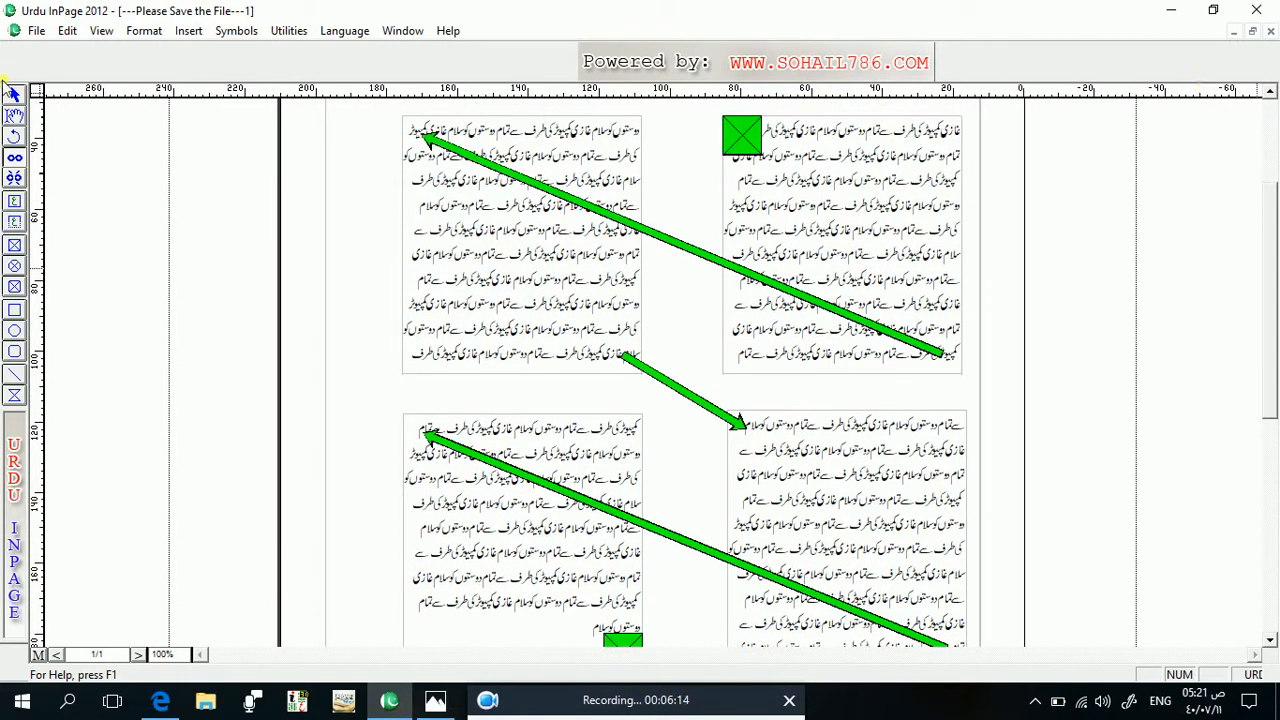
left_click(15, 178)
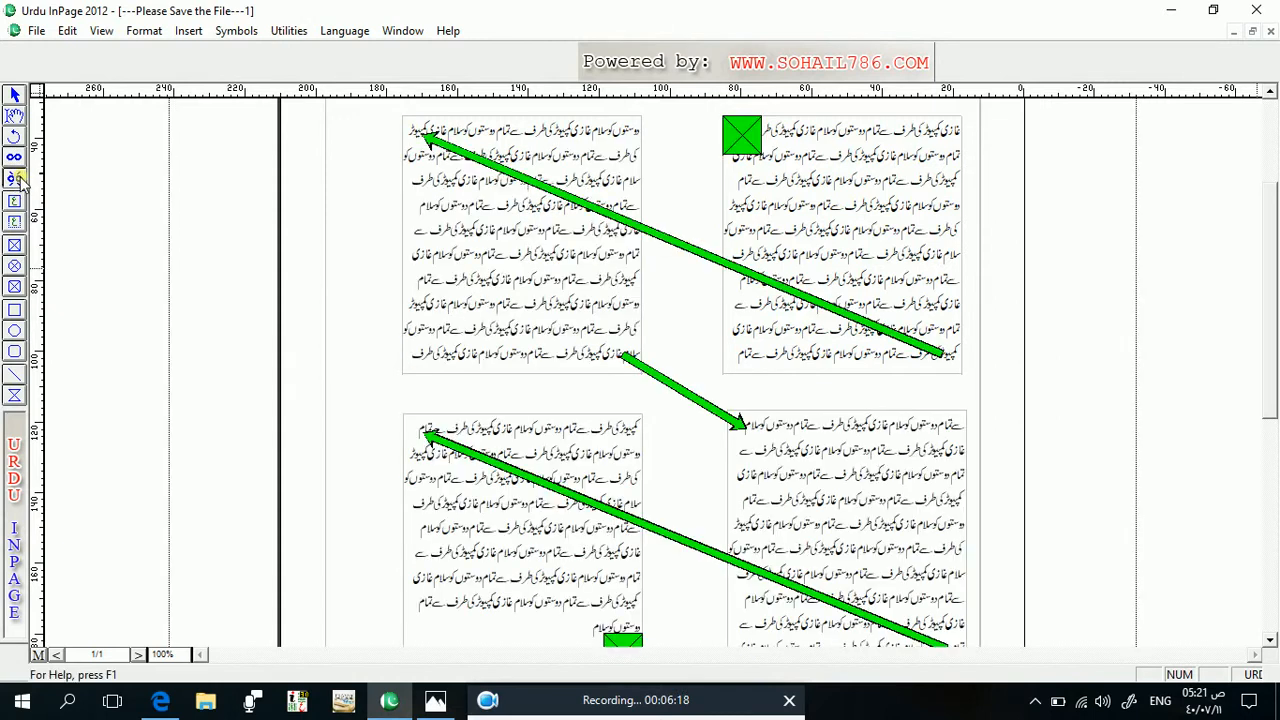
left_click(428, 134)
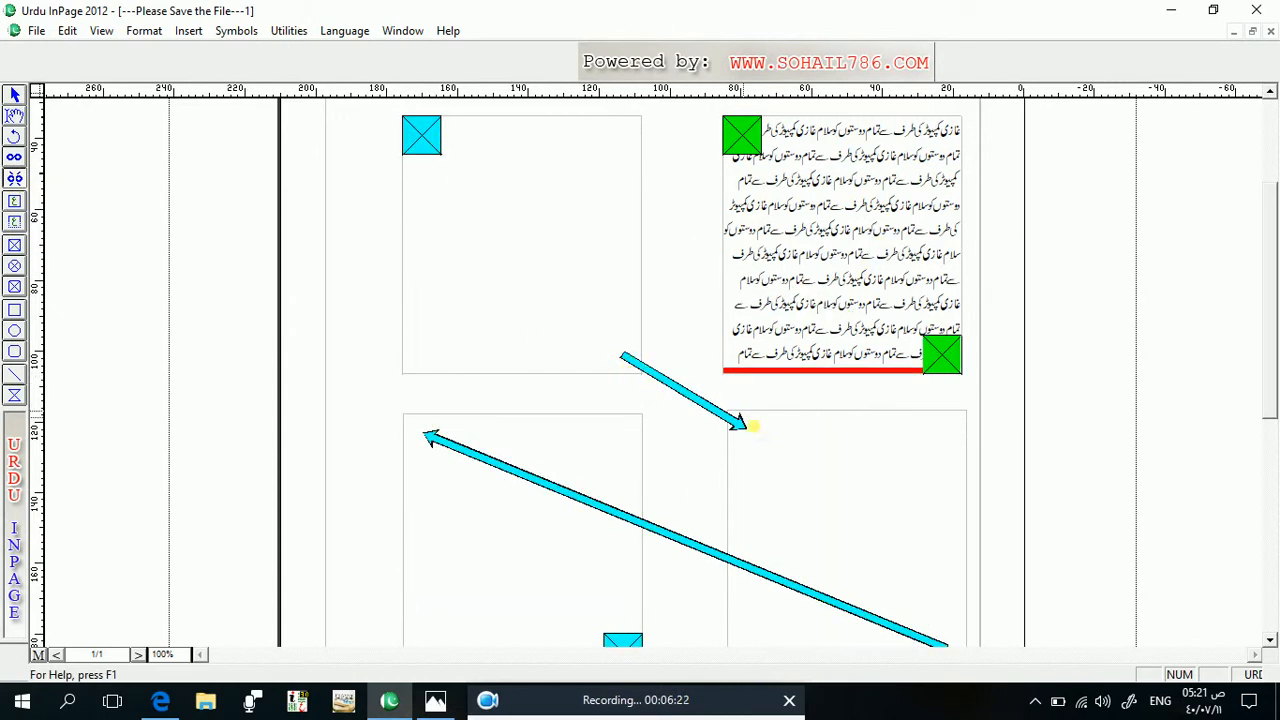
left_click(748, 428)
left_click(436, 438)
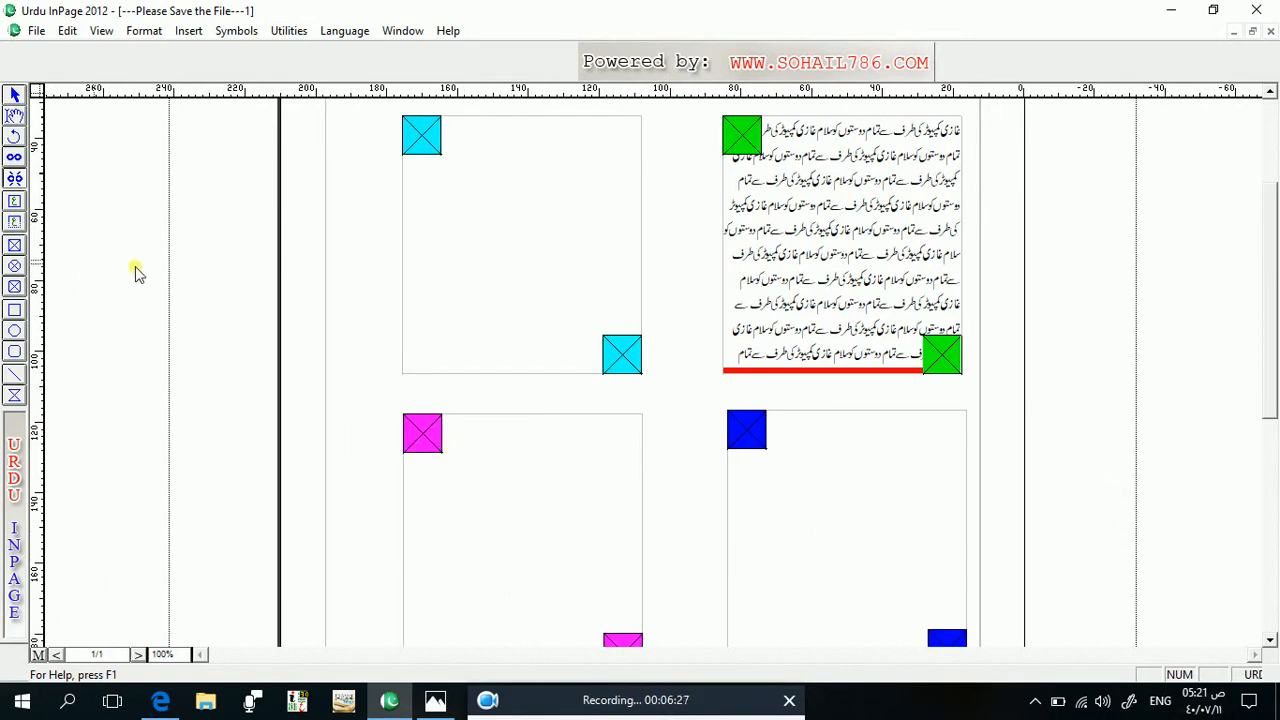
Delete all four text boxes from the page, including the one containing the Urdu text.
left_click(15, 94)
left_click(522, 290)
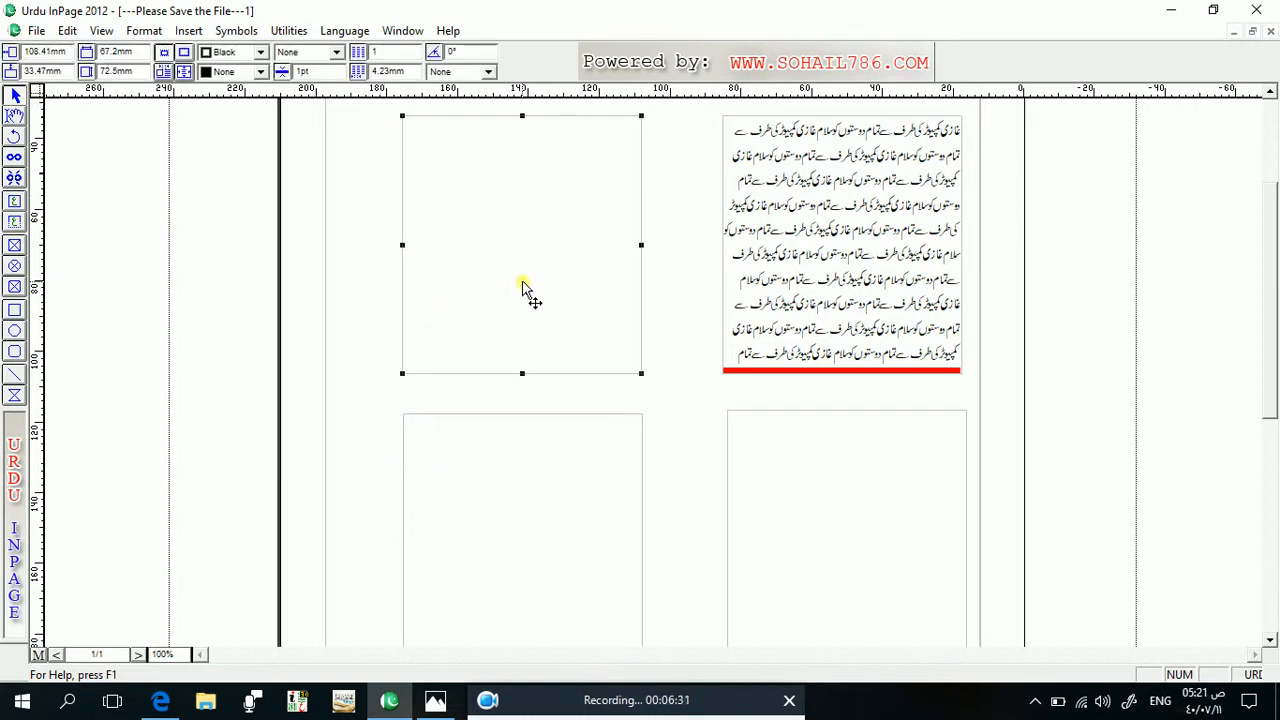
key("Delete")
left_click(493, 512)
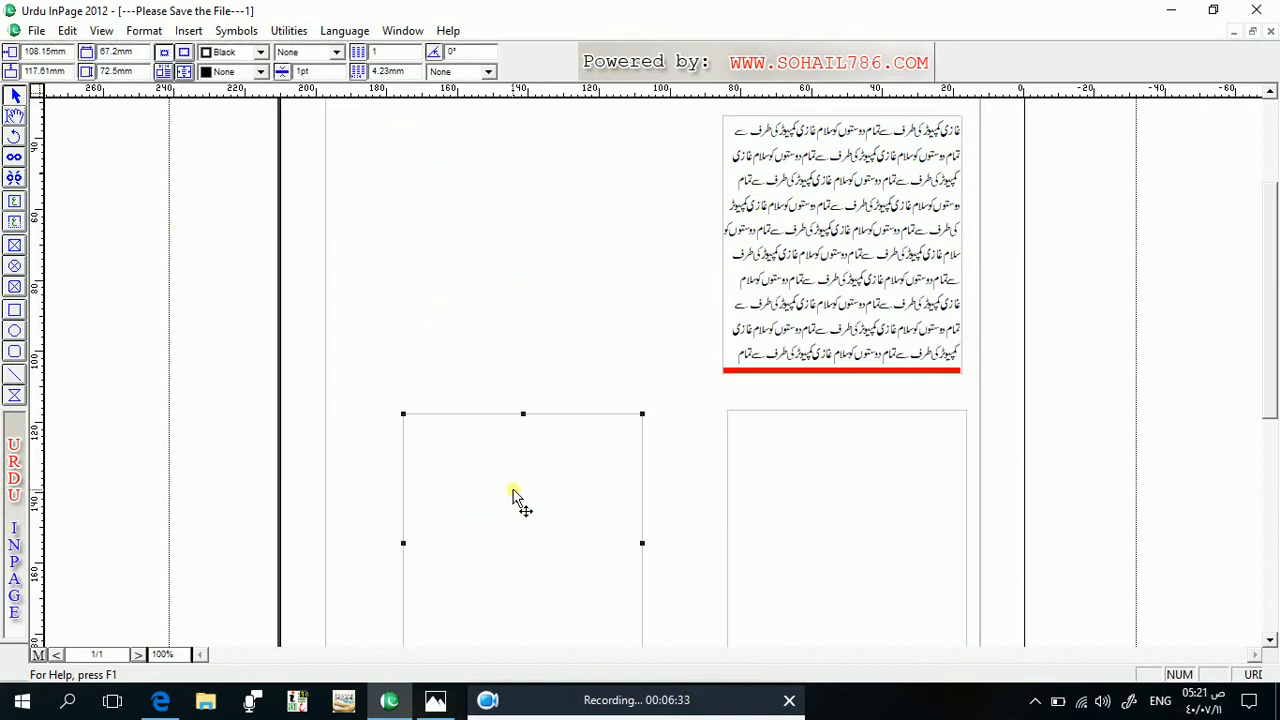
key("Delete")
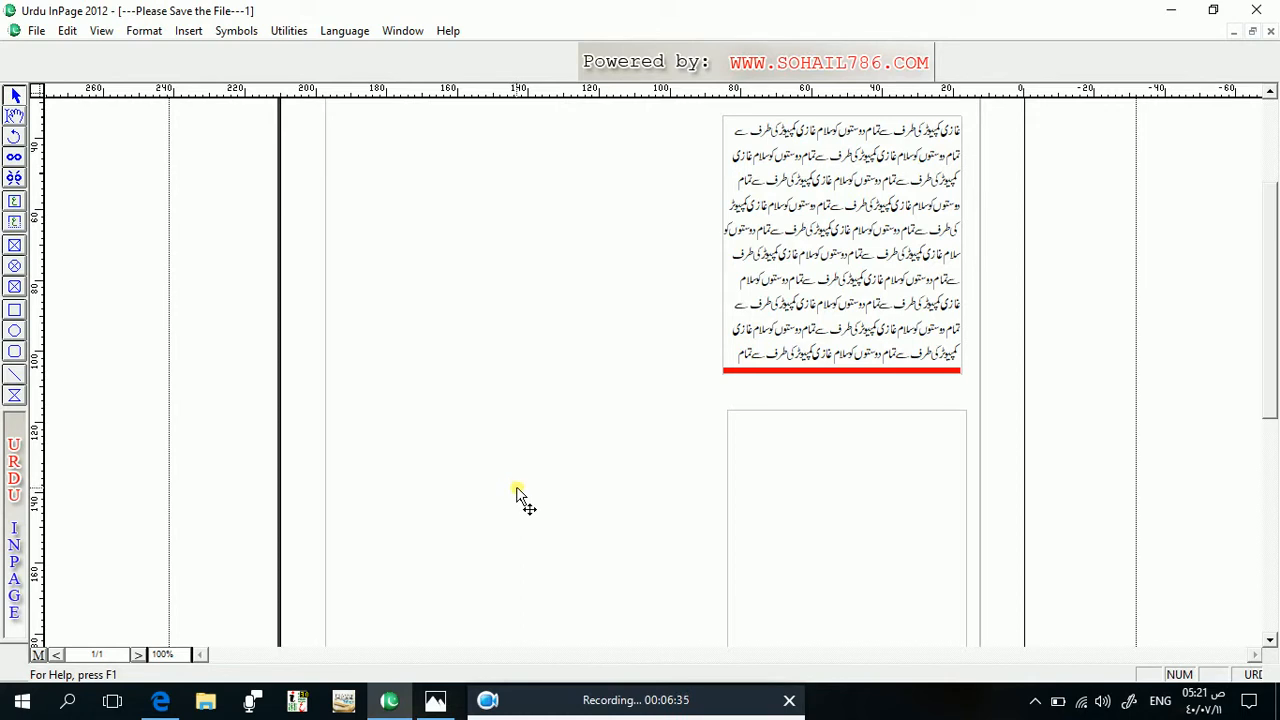
left_click(868, 484)
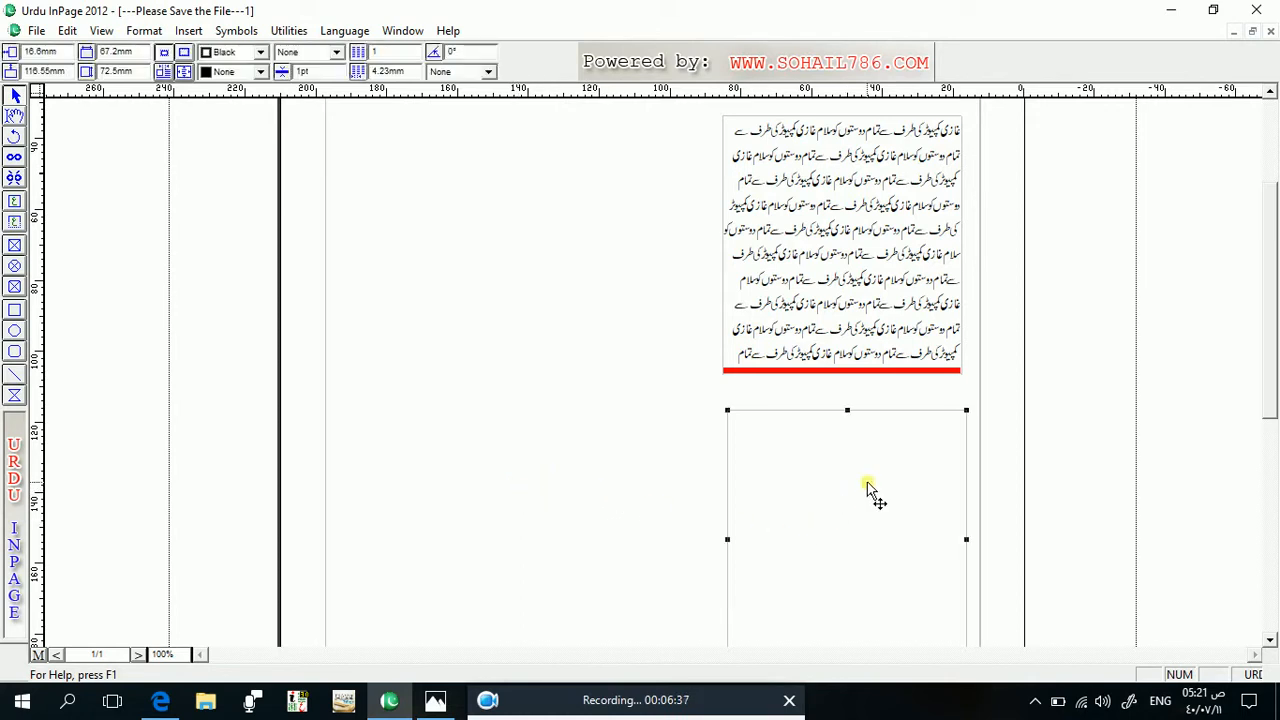
key("Delete")
left_click(890, 255)
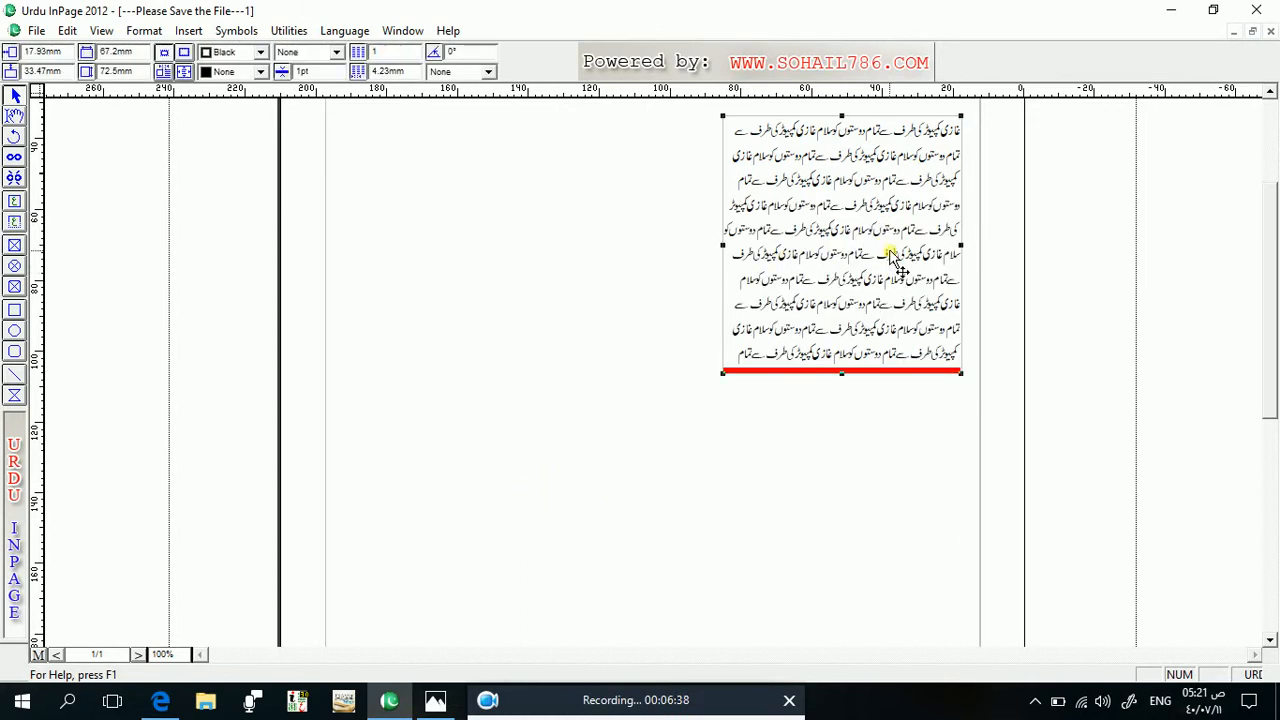
key("Delete")
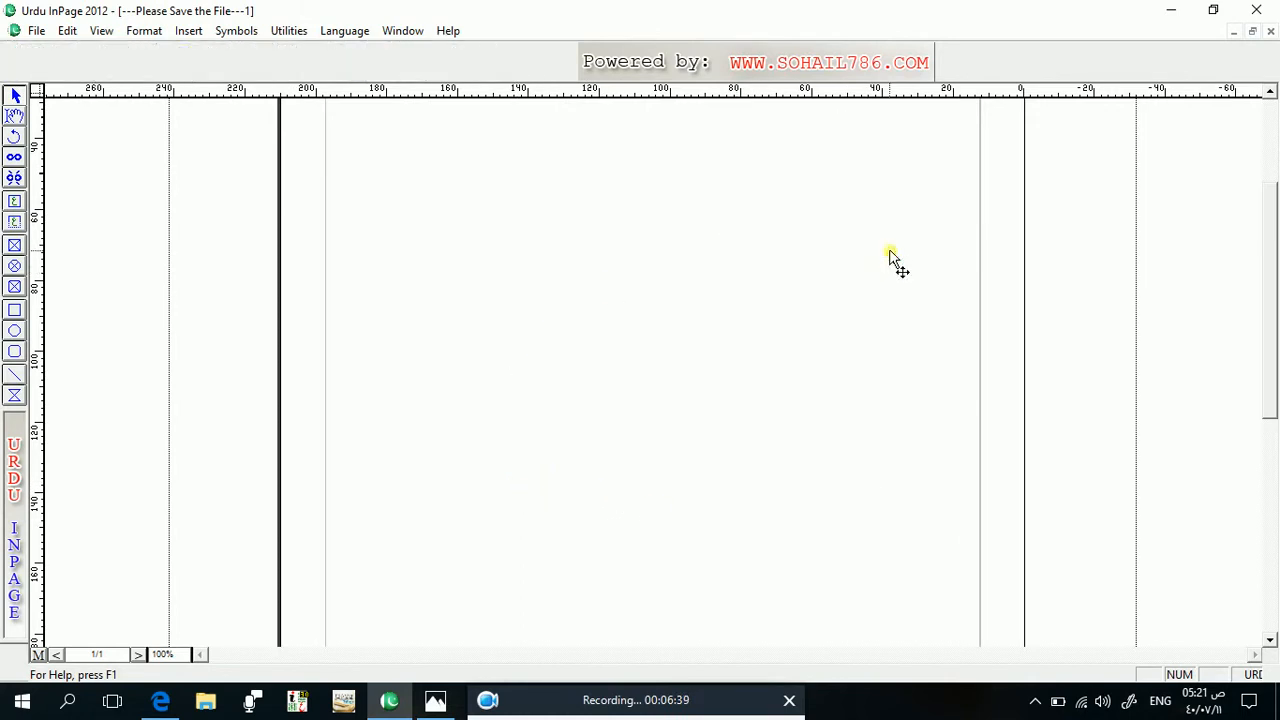
Draw one large rectangular text box near the middle of the empty page and deselect it.
left_click(14, 201)
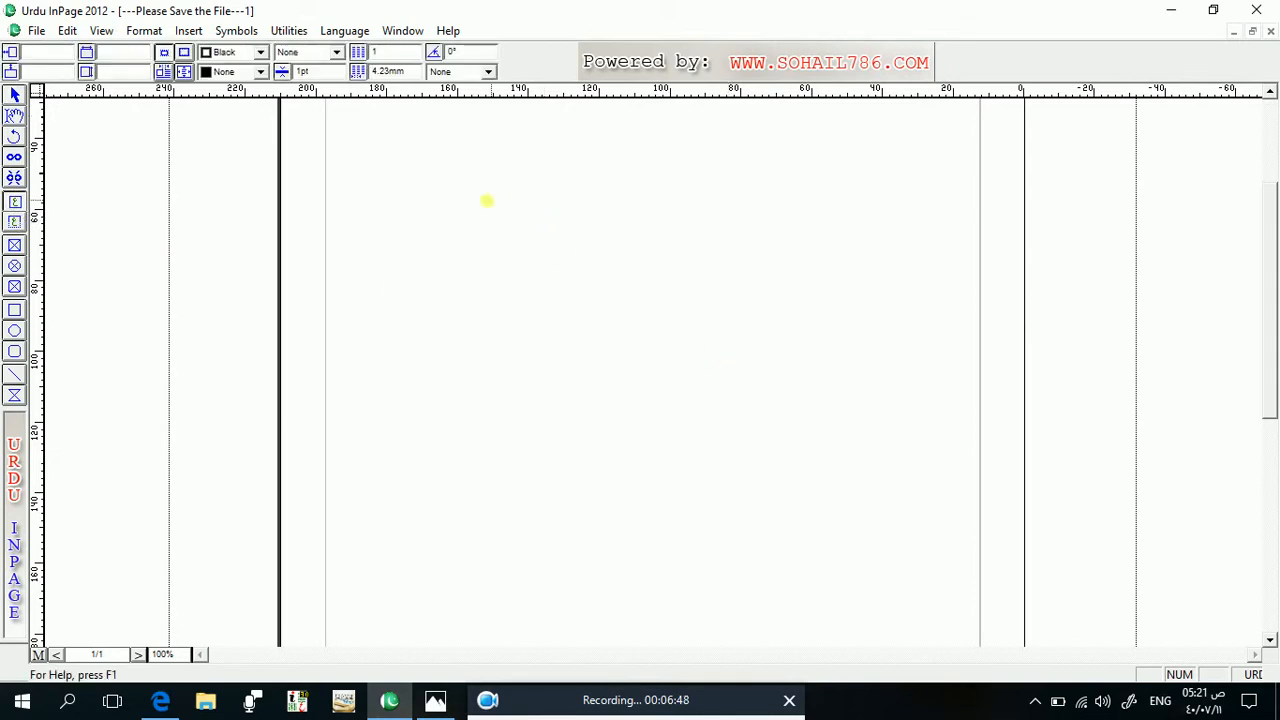
left_click_drag(437, 187, 805, 459)
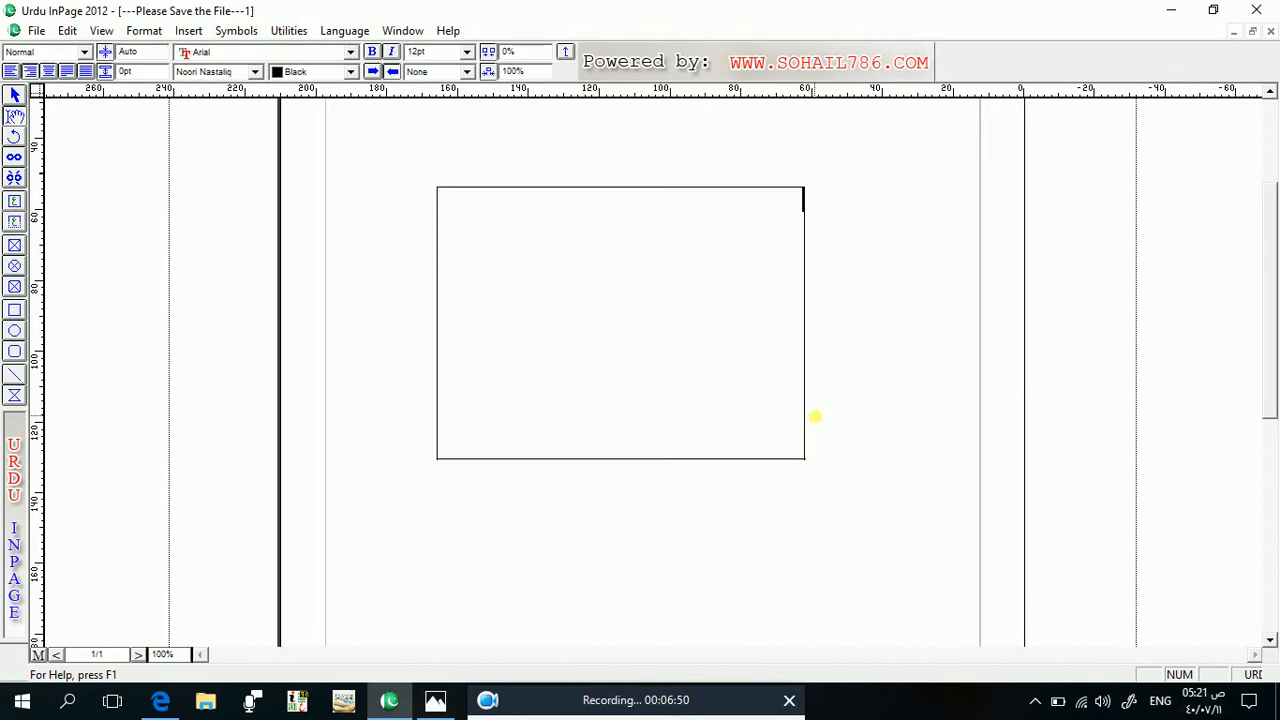
left_click(97, 160)
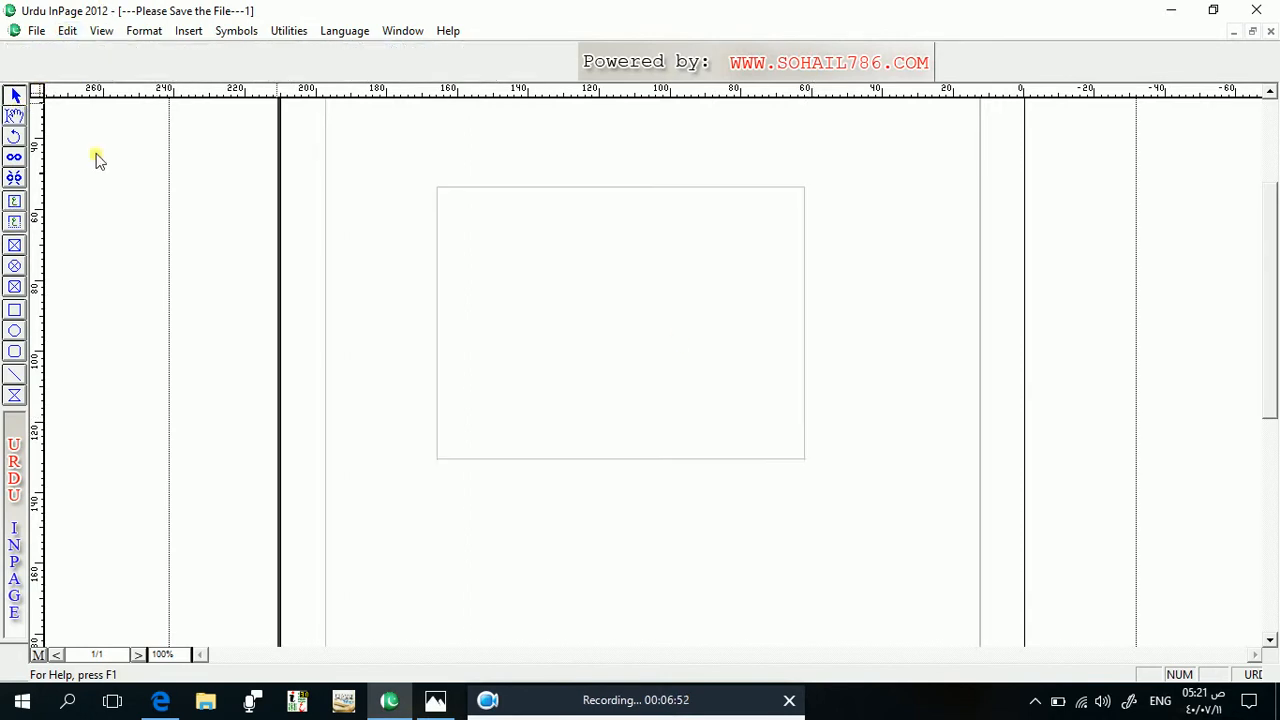
Draw an auto-height title text box about 119 mm wide below the large one, and fill both with repeated "غازی کمپیوٹر کی طرف سے تمام دوستوں کو سلام".
left_click(514, 364)
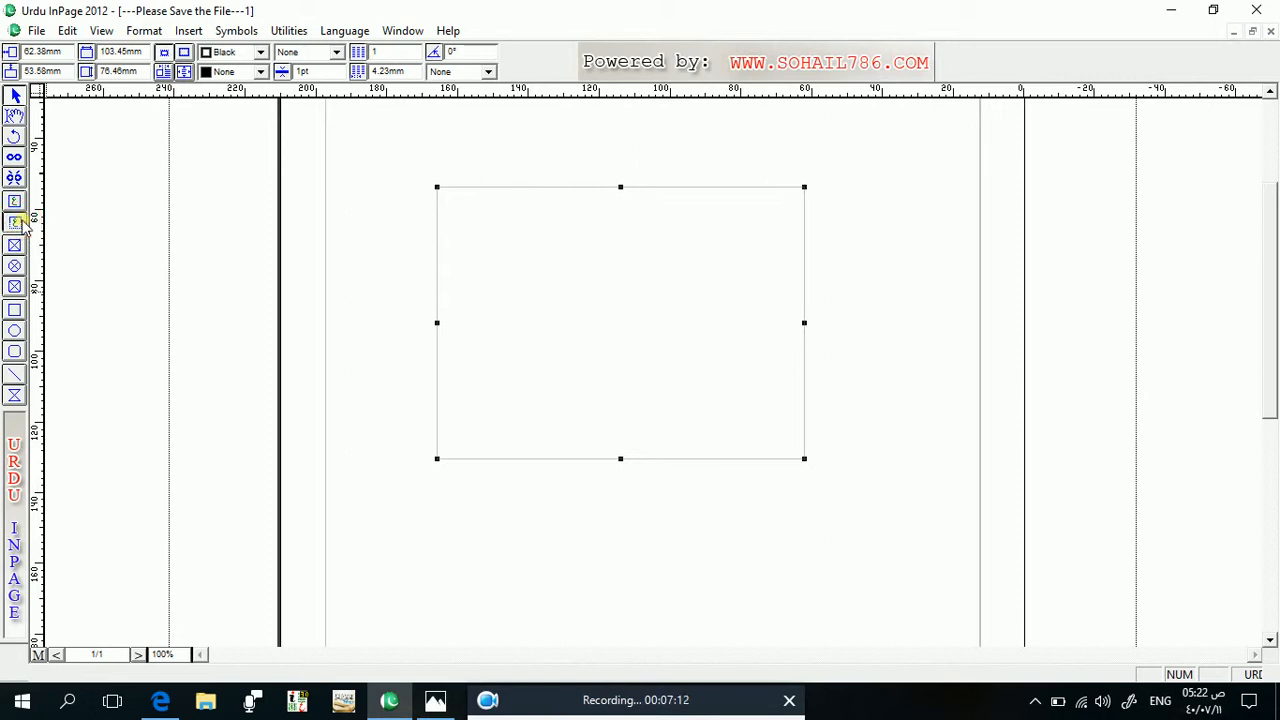
left_click(824, 476)
mouse_move(465, 497)
left_mouse_down()
mouse_move(480, 526)
mouse_move(851, 634)
mouse_move(886, 631)
left_mouse_up()
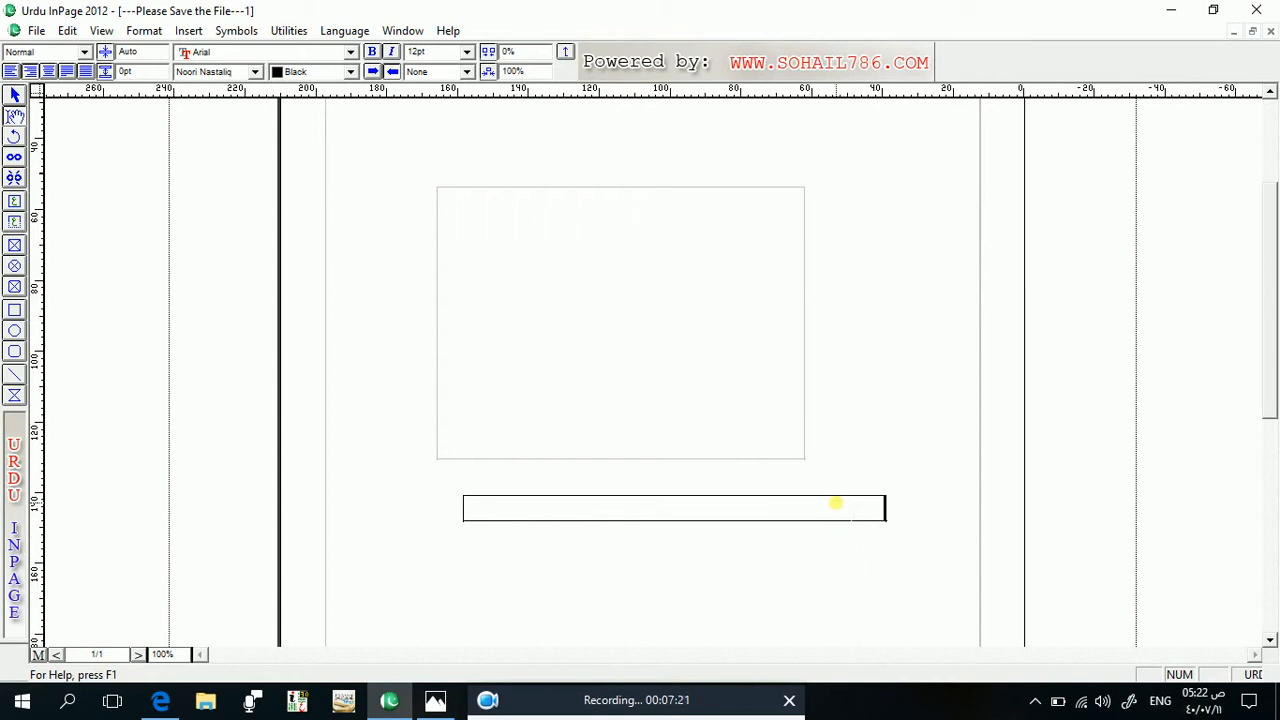
type("غازی کمپیوٹر کی طرف سے تمام دوستوں کو سلام غازی کمپیوٹر کی طرف سے تمام دوستوں کو سلام غازی کمپیوٹر کی طرف سے تمام دوستوں کو سلام غازی کمپیوٹر کی طرف سے تمام دوستوں کو سلام غازی کمپیوٹر کی طرف سے تمام دوستوں کو سلام غازی کمپیوٹر کی طرف سے تمام")
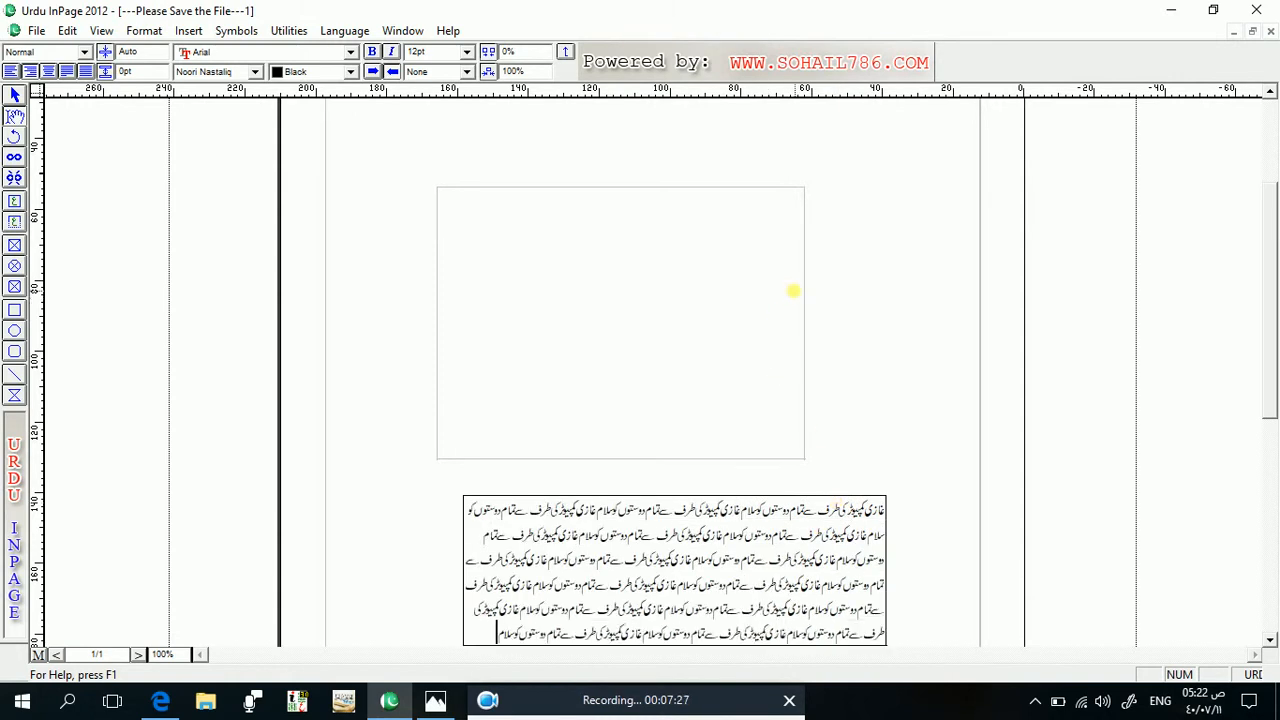
left_click(742, 338)
key("ctrl+v")
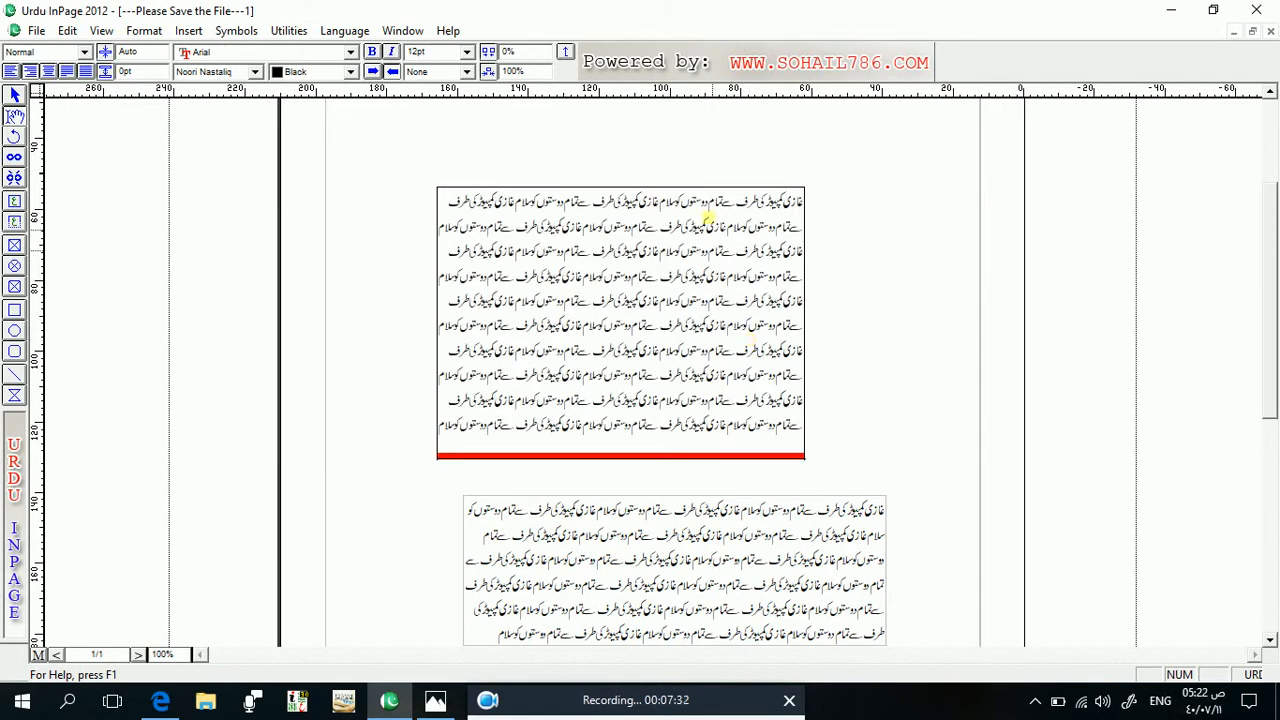
Extend the upper text box downward to a height of about 79.9 mm and shift the box slightly to the right.
left_click(15, 96)
left_click(509, 286)
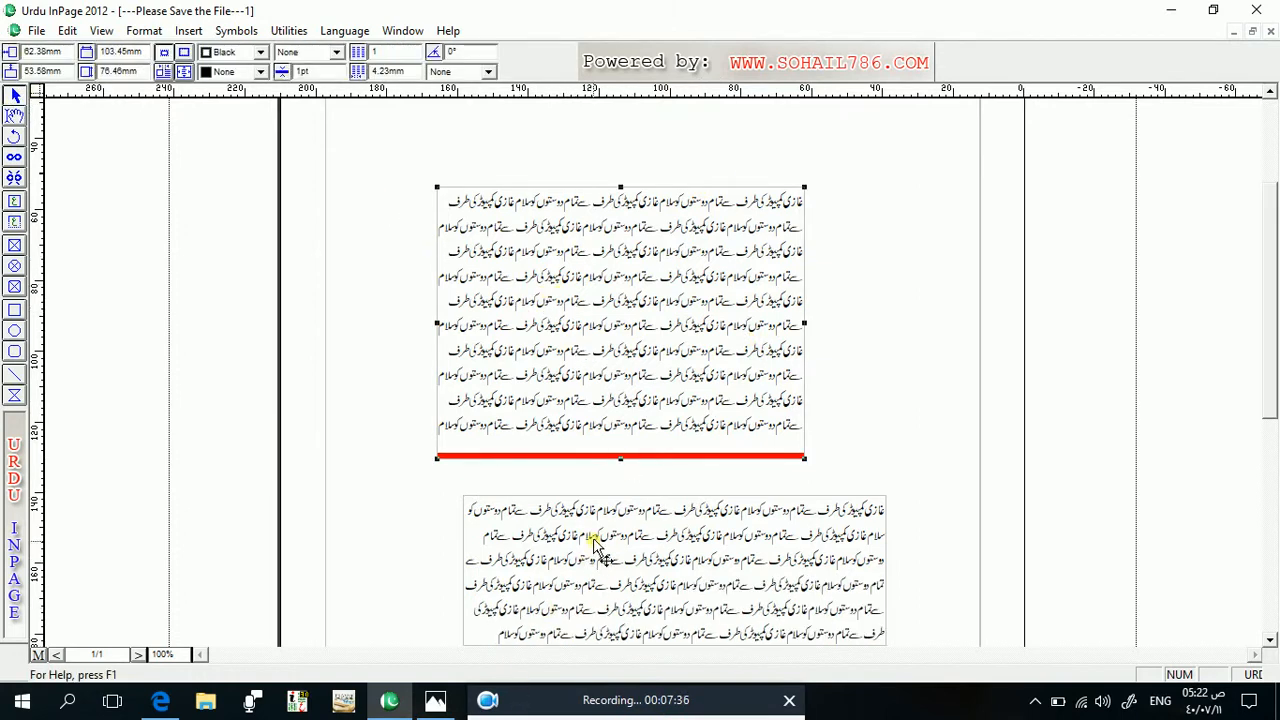
left_click(628, 472)
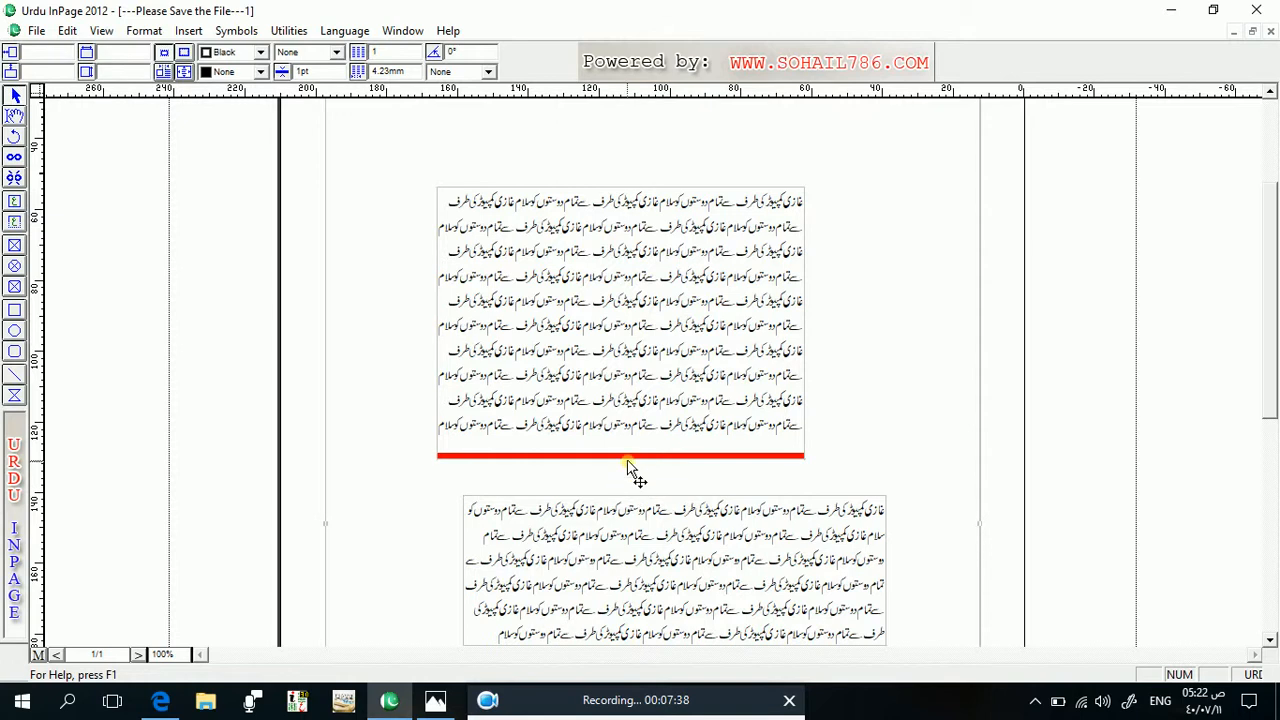
left_click(630, 398)
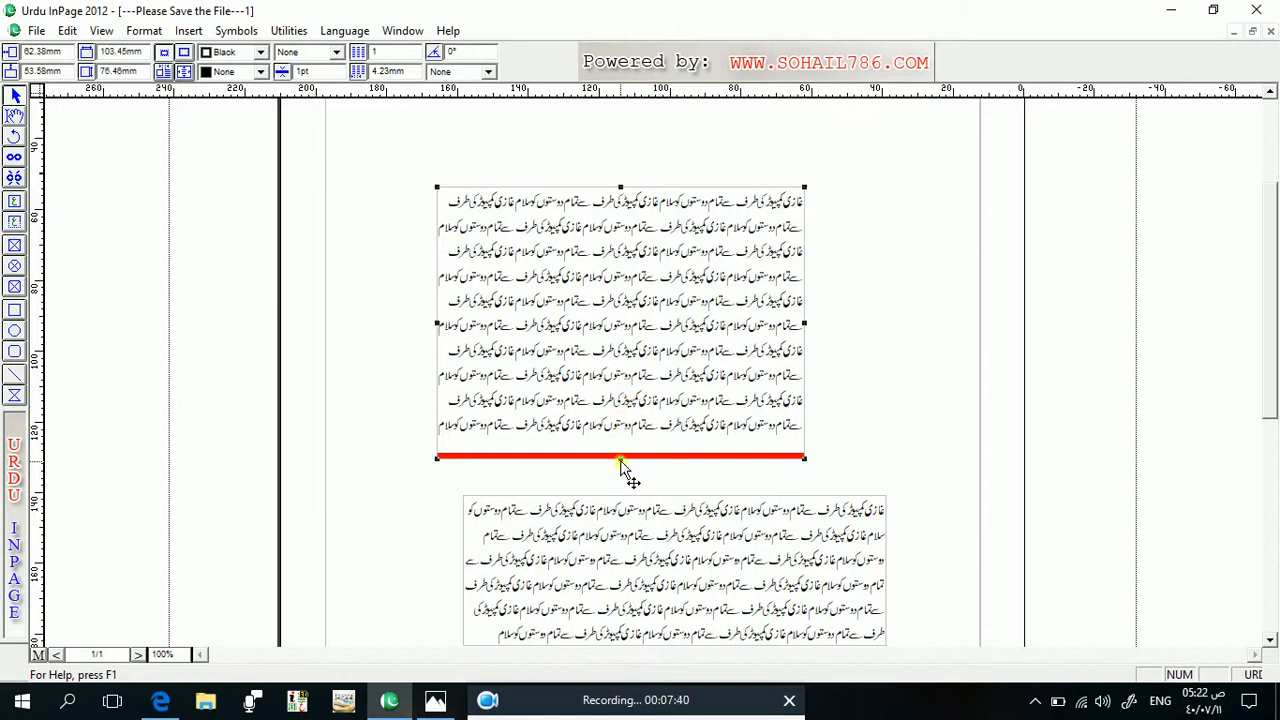
left_click_drag(620, 464, 623, 476)
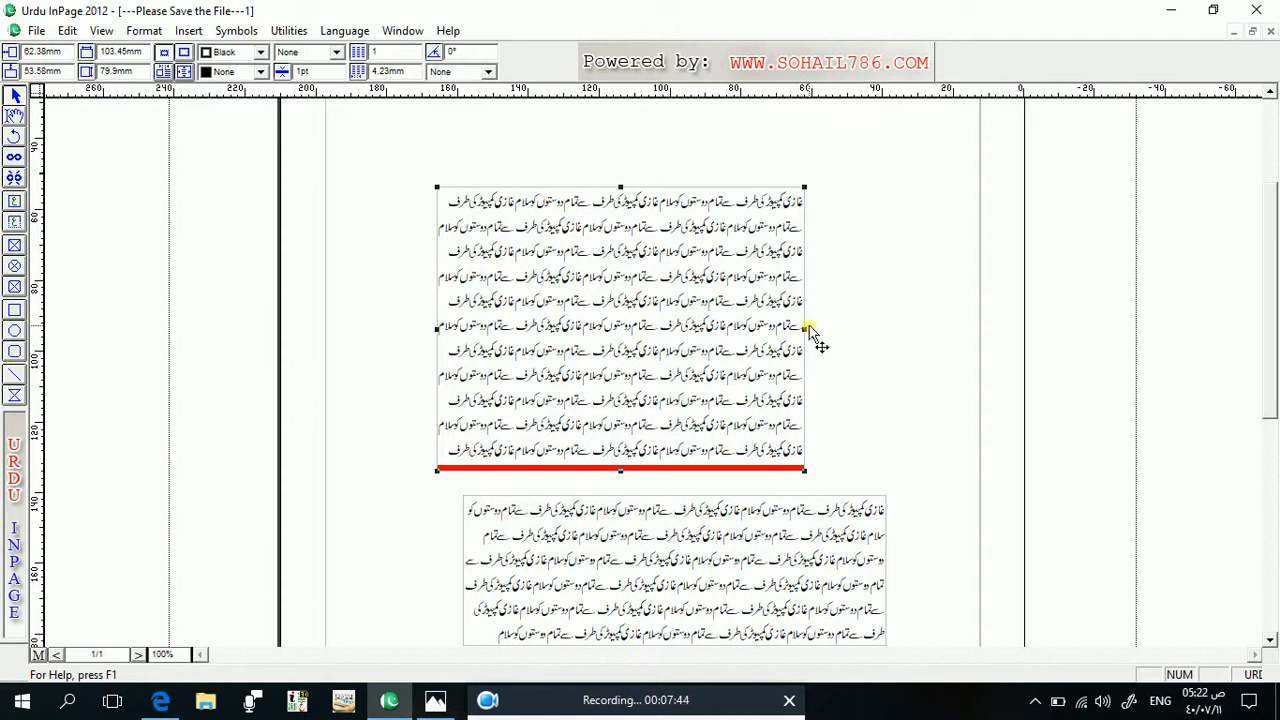
left_click_drag(808, 330, 880, 343)
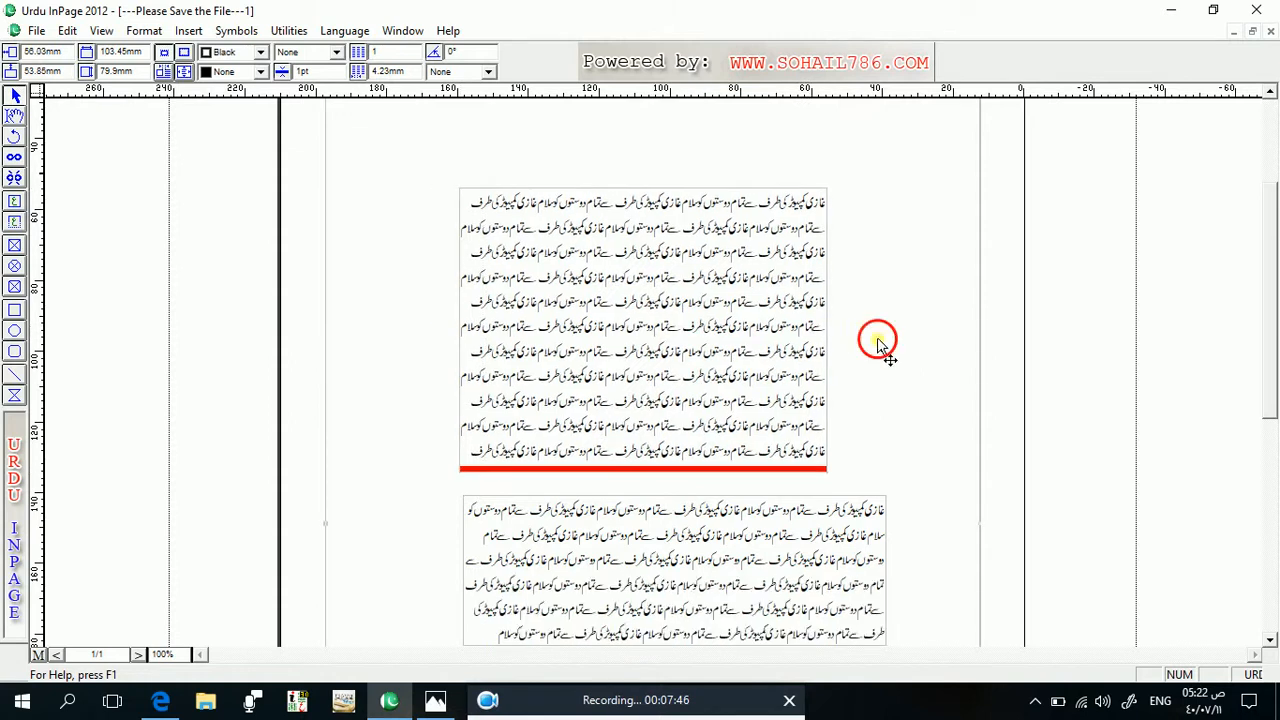
Widen the lower title text box on both sides to about 162 mm so its text reflows.
left_click(690, 578)
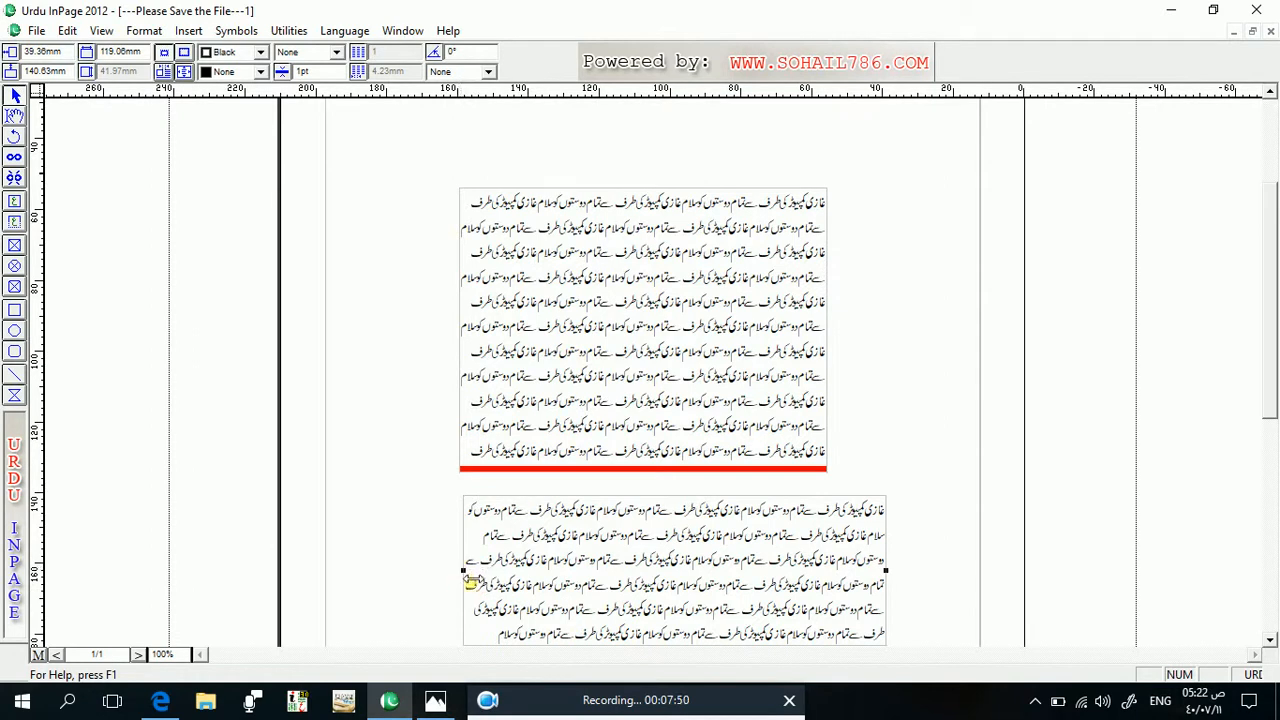
left_click_drag(470, 582, 342, 580)
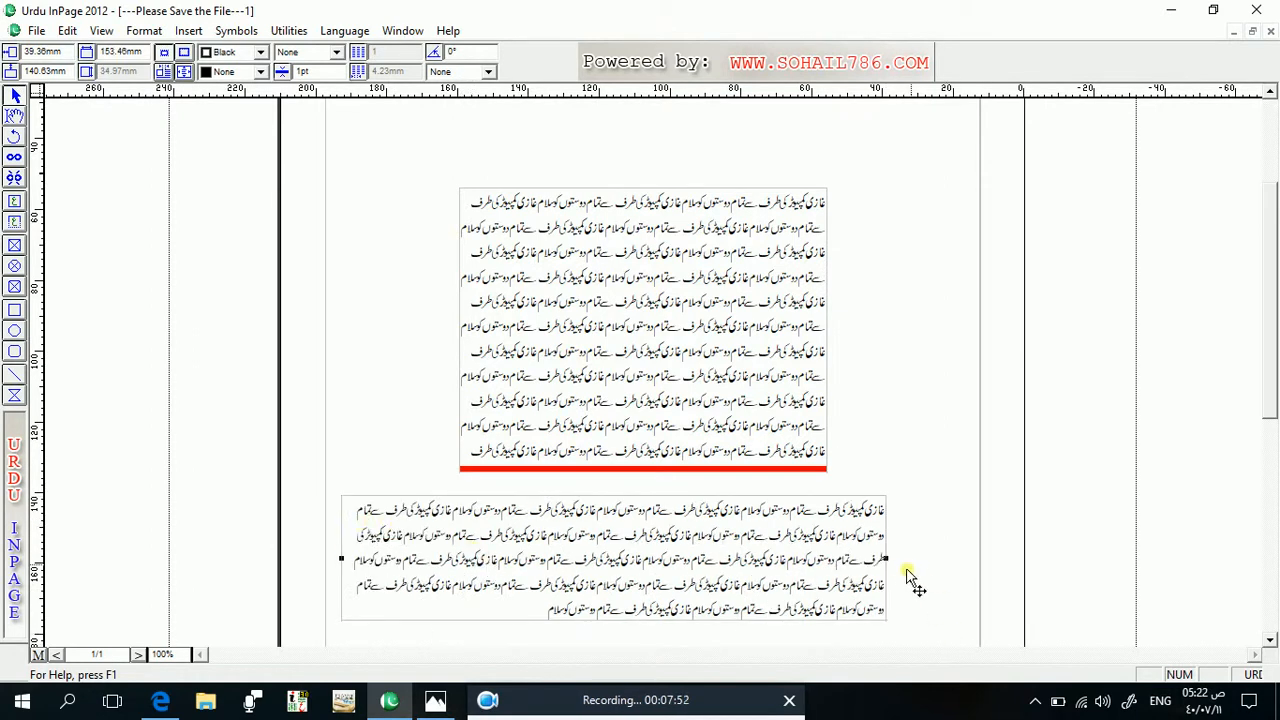
left_click_drag(888, 561, 915, 560)
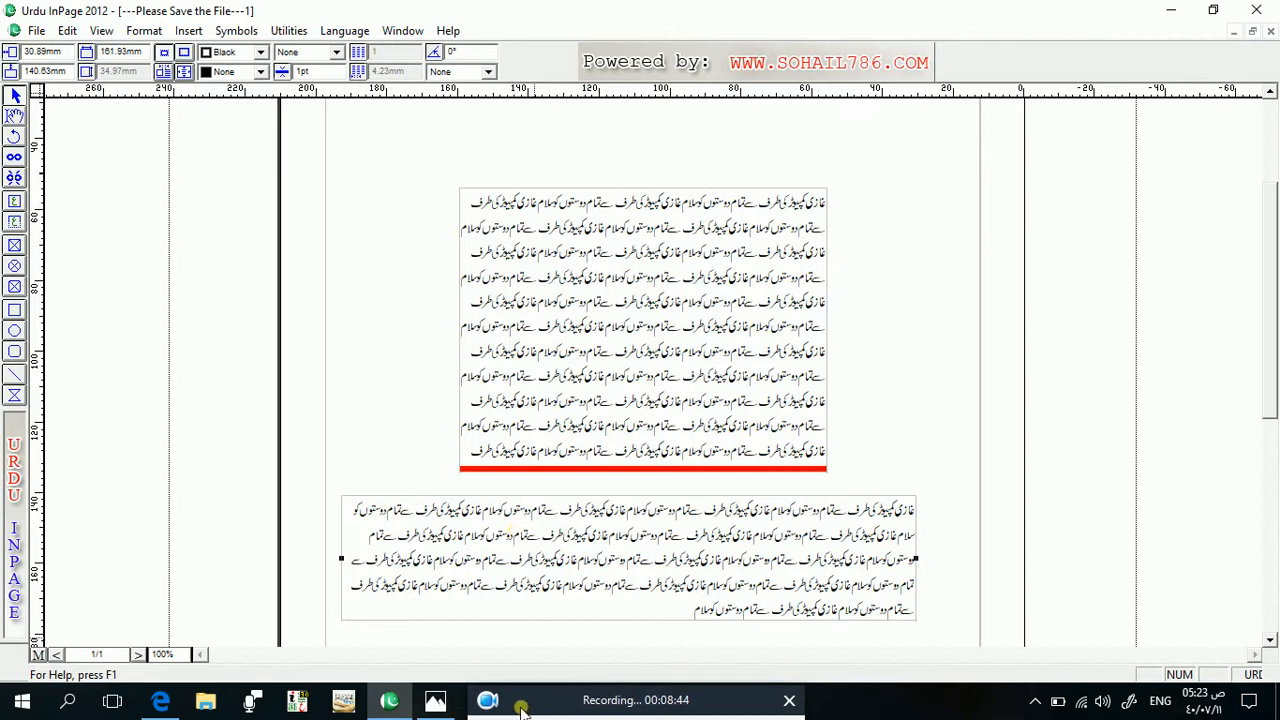
left_click(541, 684)
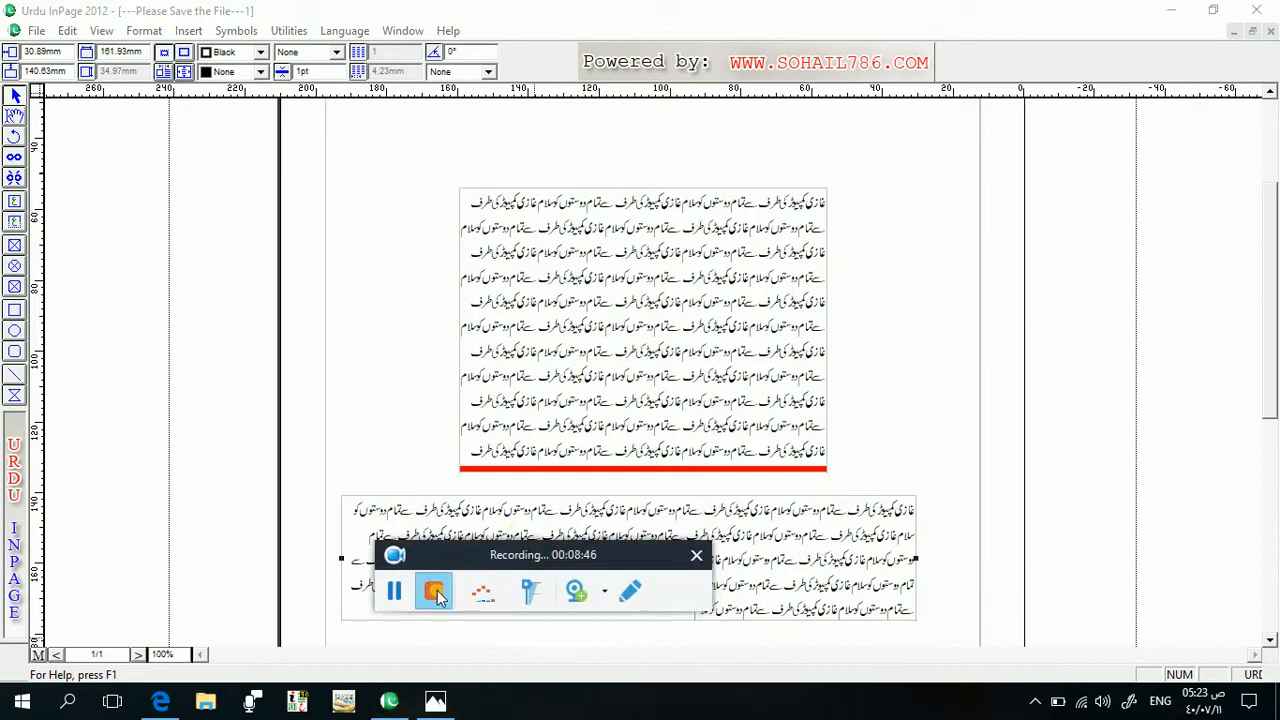